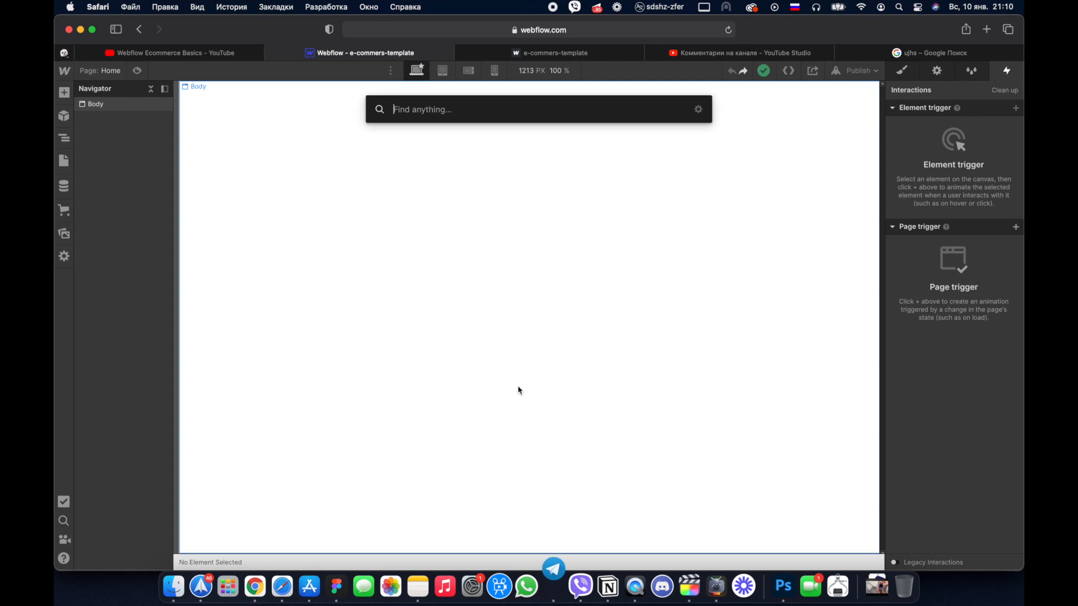
Step: Add a Section to the page body and set its minimum height to 100 VH
{"action": "type", "text": "ые"}
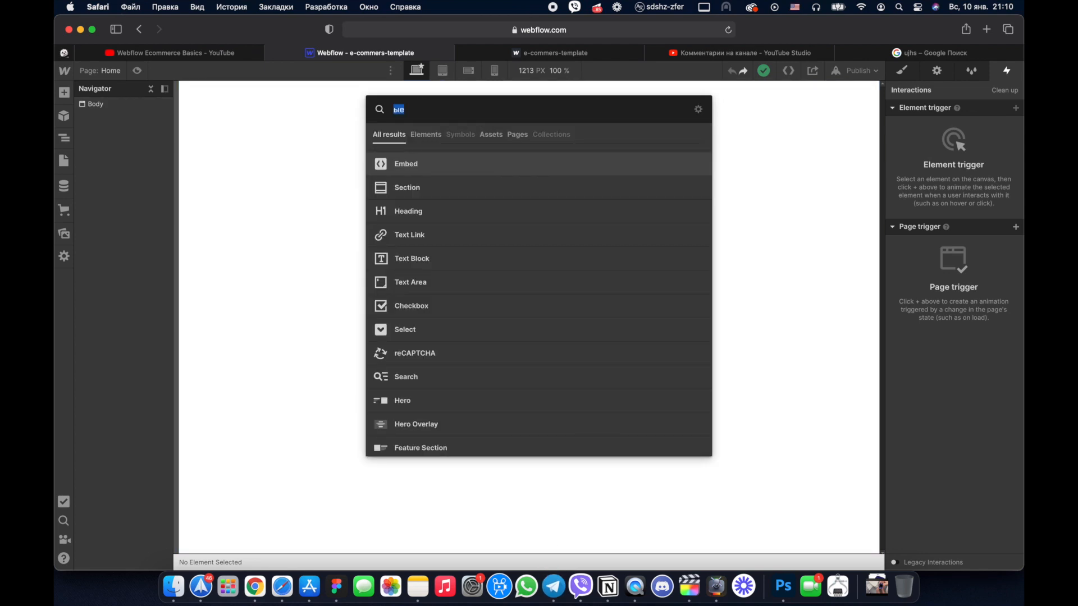
{"action": "type", "text": "s"}
{"action": "left_click", "coordinate": [421, 165]}
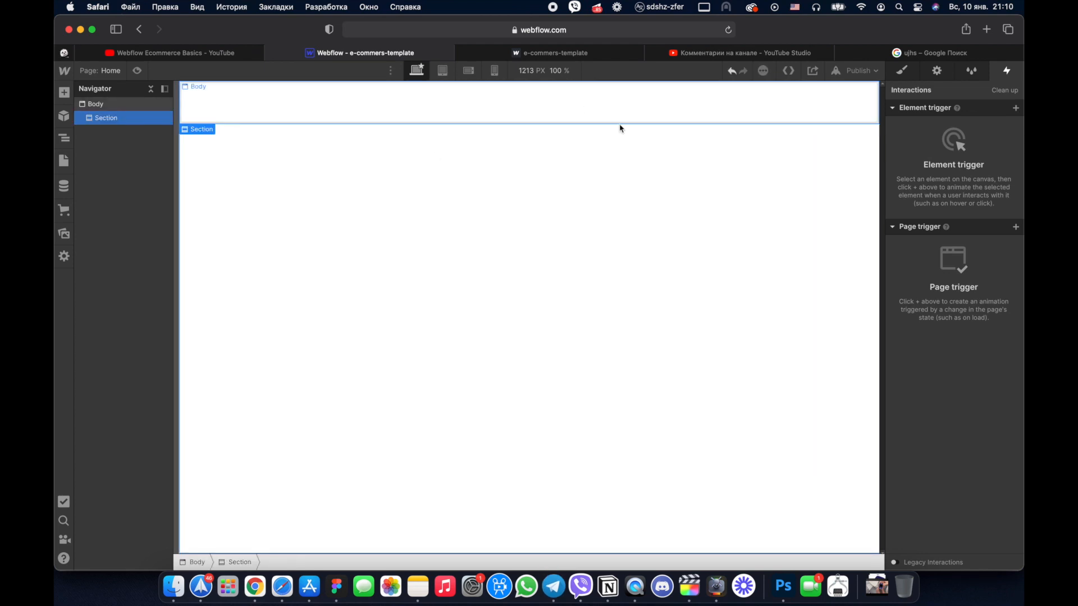
{"action": "key", "text": "s"}
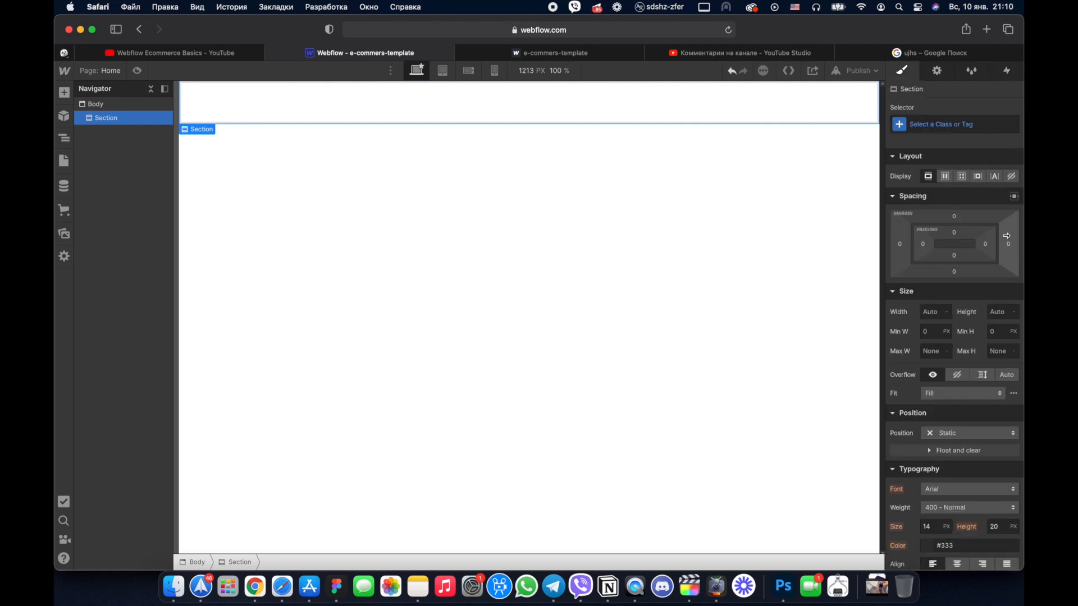
{"action": "left_click", "coordinate": [1004, 332]}
{"action": "type", "text": "100vh"}
{"action": "key", "text": "Return"}
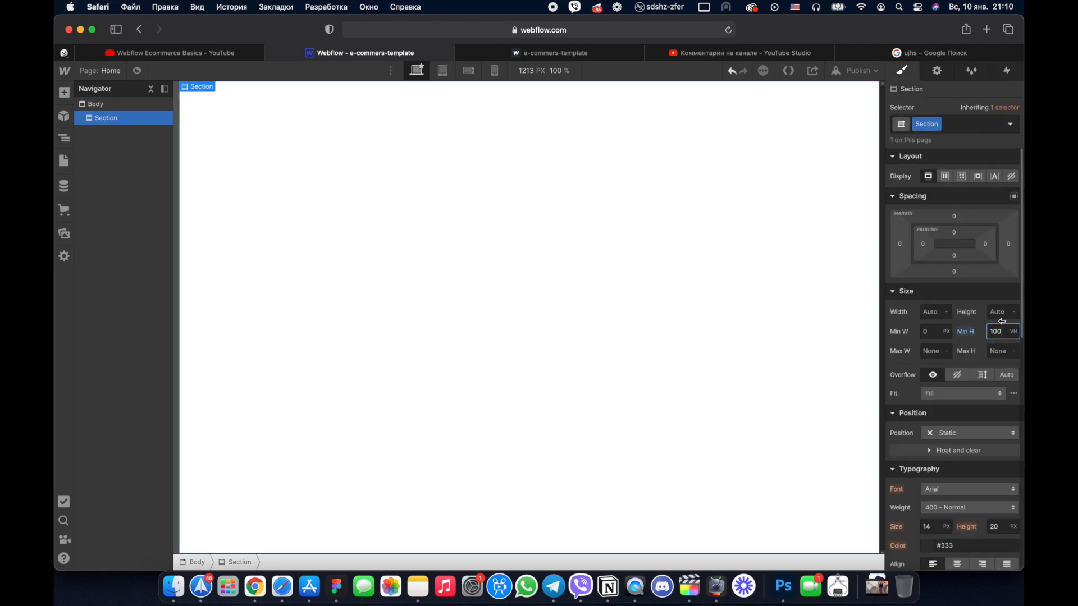
Step: Add a Container inside the section and set its height to 100%
{"action": "key", "text": "super+e"}
{"action": "type", "text": "c"}
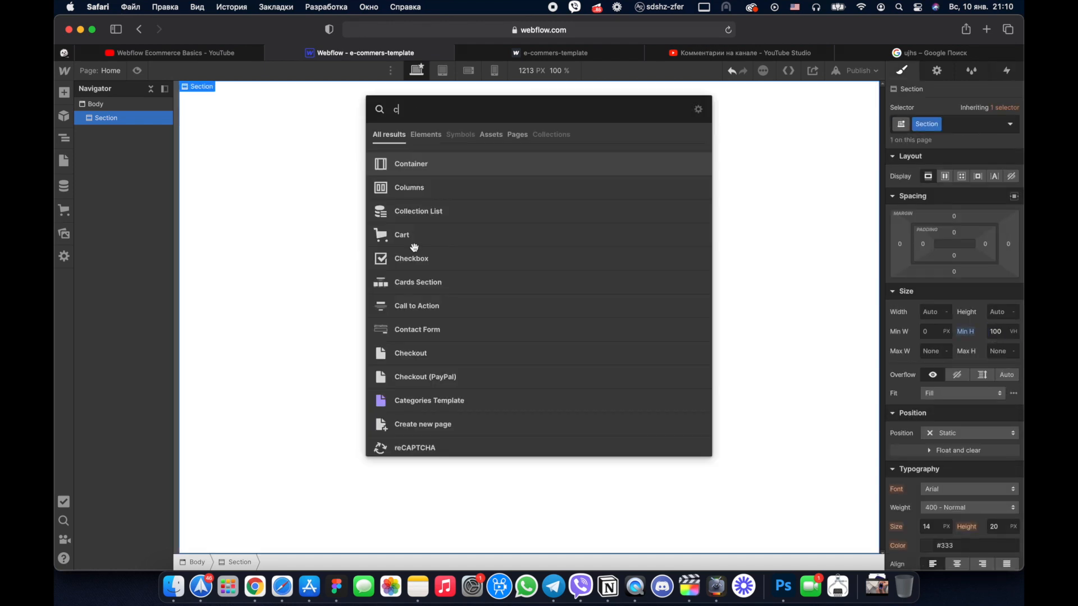
{"action": "left_click", "coordinate": [443, 168]}
{"action": "left_click", "coordinate": [1002, 312]}
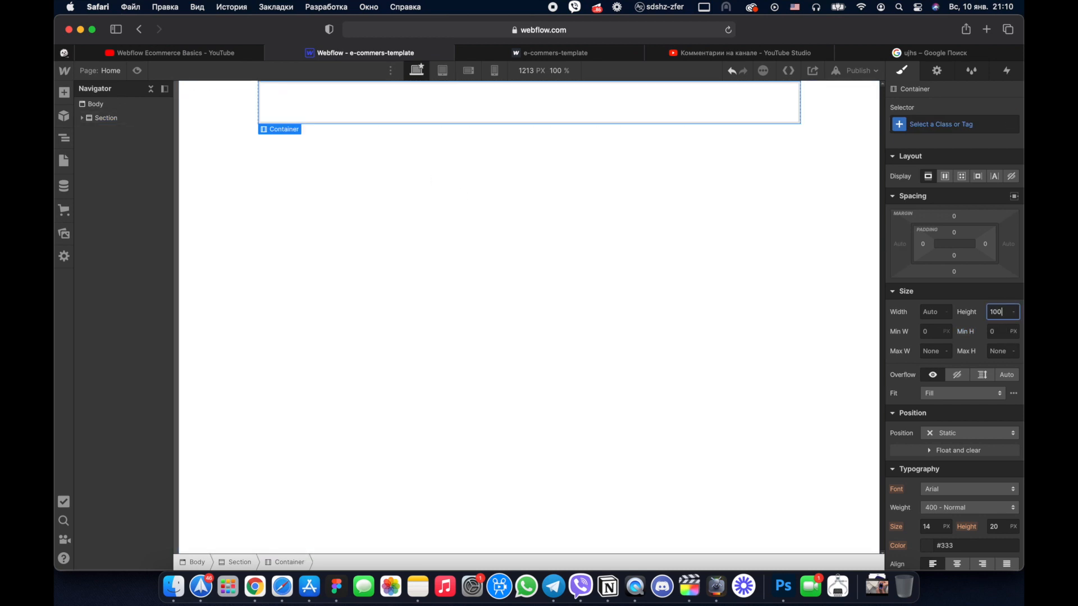
{"action": "key", "text": "Return"}
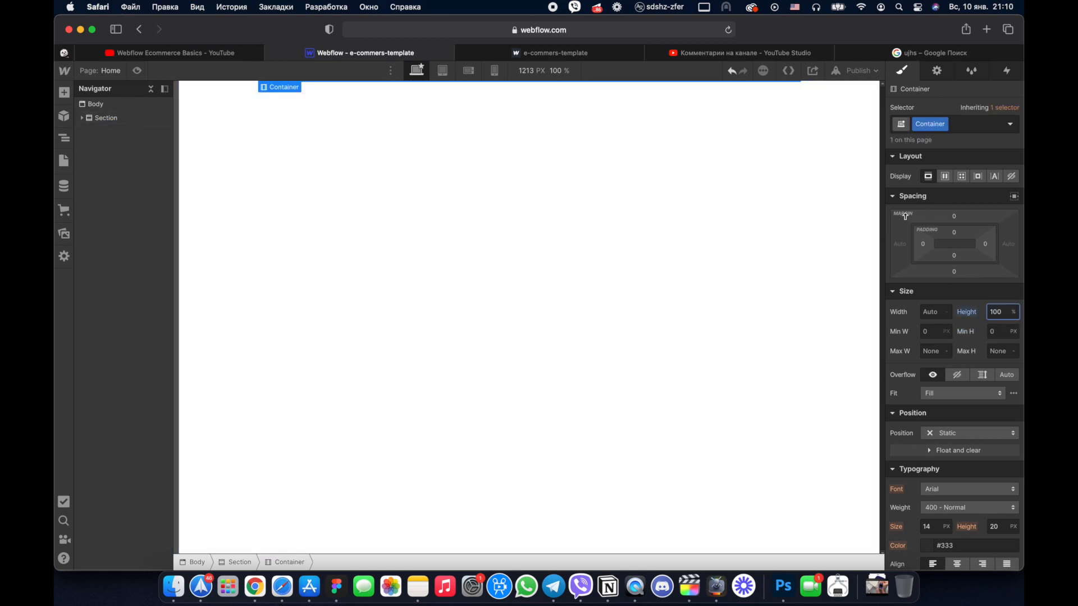
Step: Add a Div Block to the section and nest it inside the Container
{"action": "left_click", "coordinate": [115, 124]}
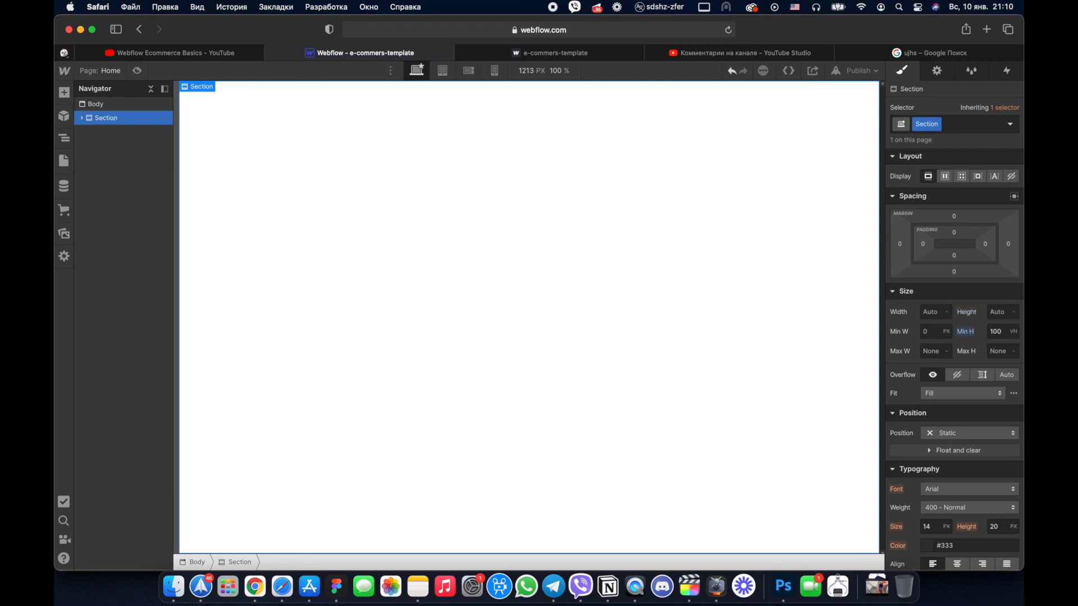
{"action": "key", "text": "super+e"}
{"action": "type", "text": "d"}
{"action": "left_click", "coordinate": [441, 170]}
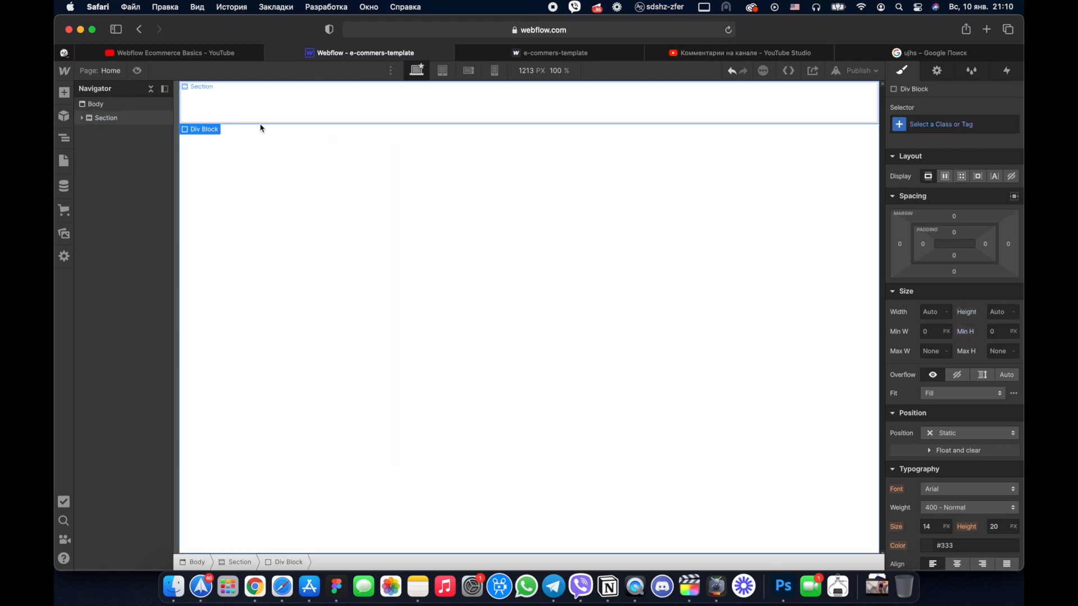
{"action": "left_click", "coordinate": [82, 119]}
{"action": "left_click_drag", "start_coordinate": [116, 144], "coordinate": [119, 132]}
{"action": "left_click", "coordinate": [486, 104]}
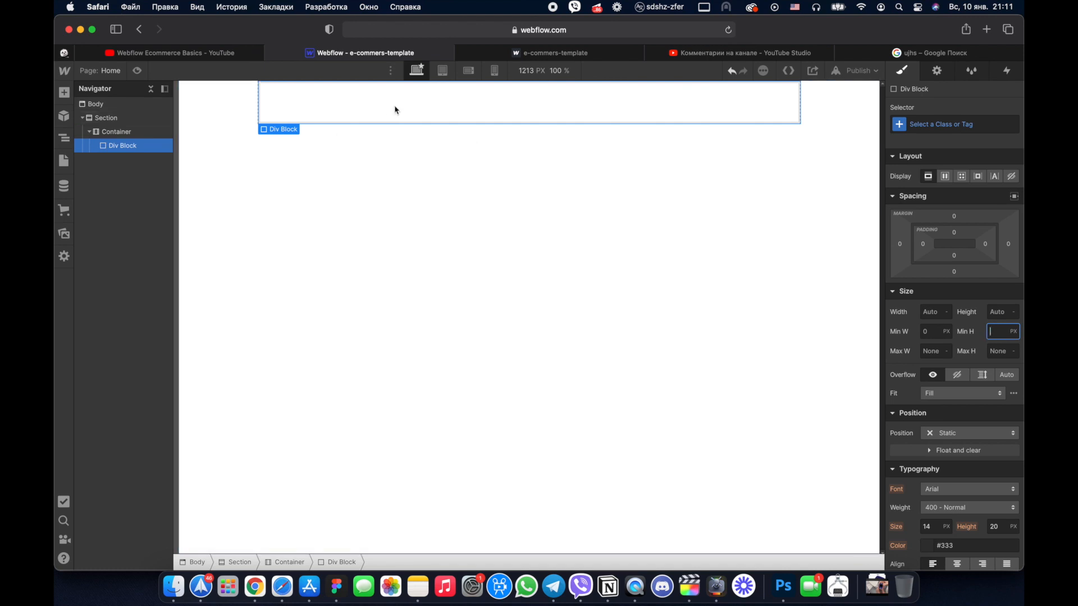
Step: Insert a Grid into the Div Block and give it a third column
{"action": "key", "text": "super+k"}
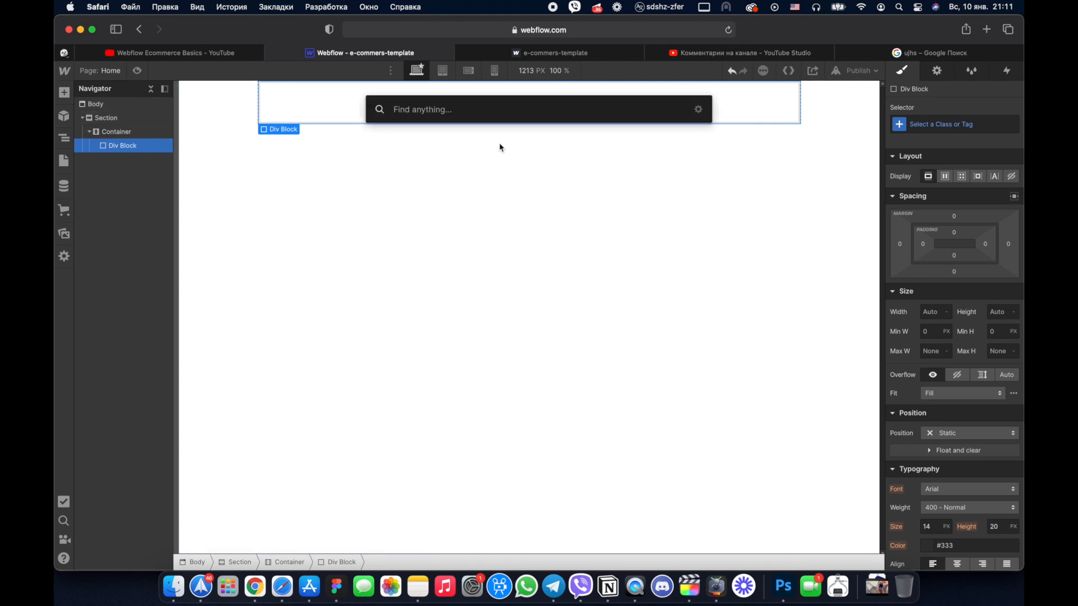
{"action": "type", "text": "g"}
{"action": "left_click", "coordinate": [499, 166]}
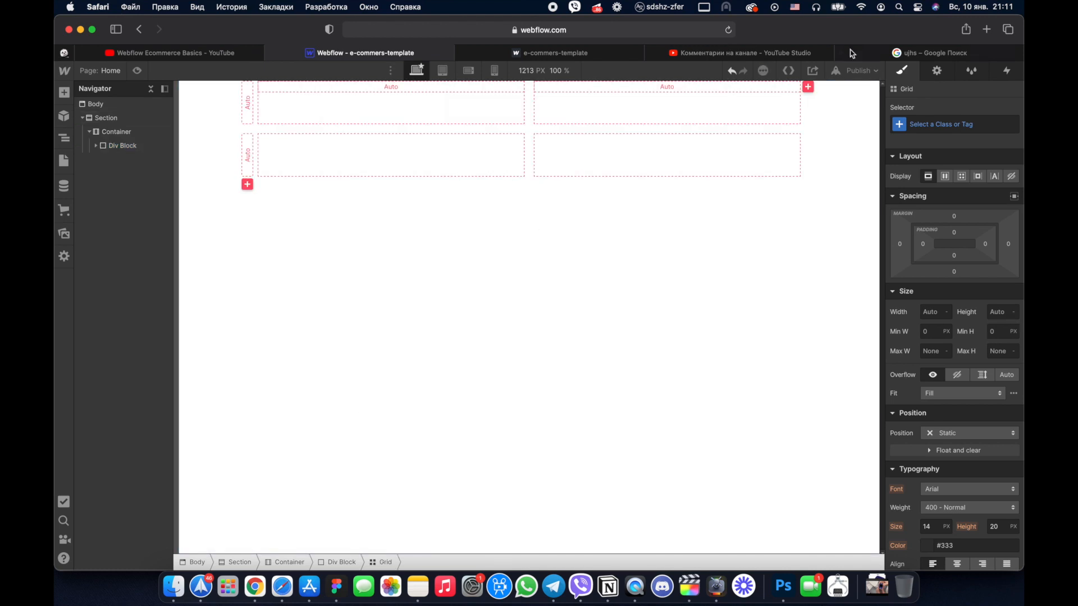
{"action": "left_click", "coordinate": [808, 87]}
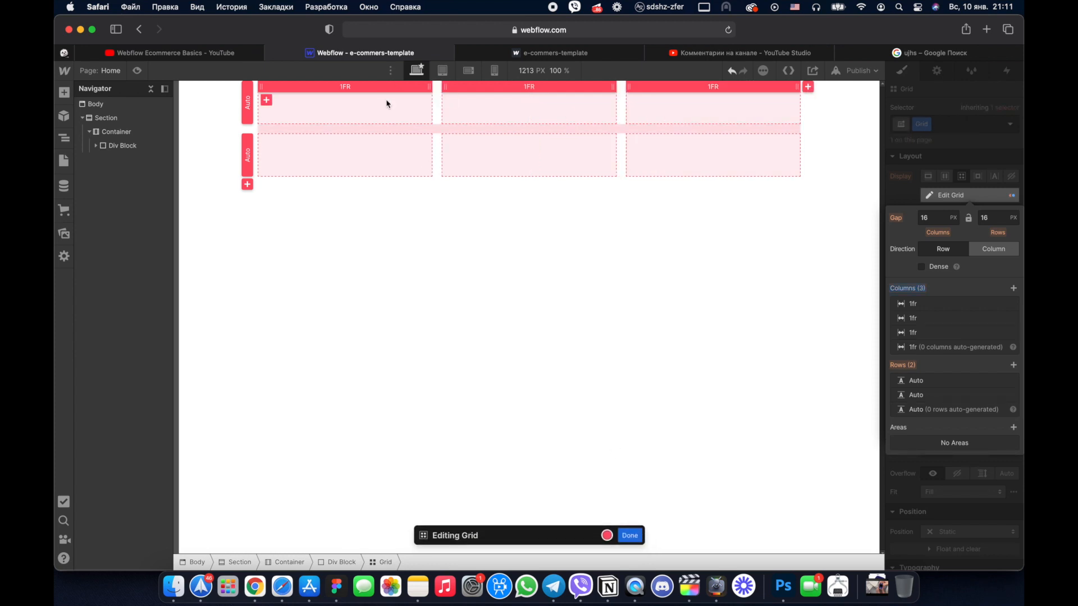
{"action": "left_click", "coordinate": [630, 535]}
Step: Add a Div Block to the grid's first cell and place the mountain road image from the assets inside it
{"action": "key", "text": "super+k"}
{"action": "type", "text": "d"}
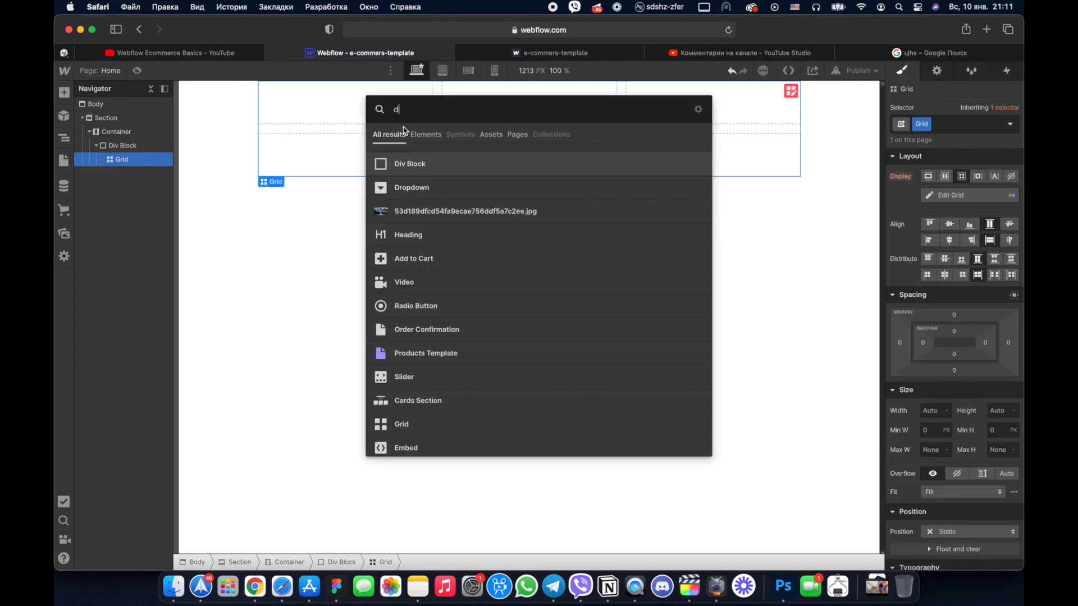
{"action": "left_click", "coordinate": [418, 165]}
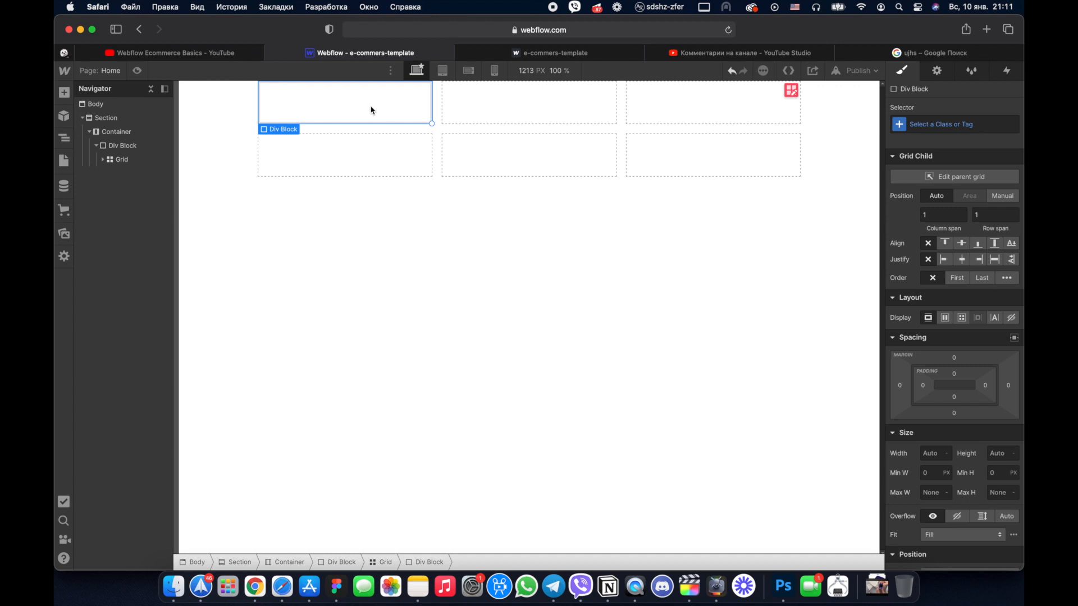
{"action": "key", "text": "super+k"}
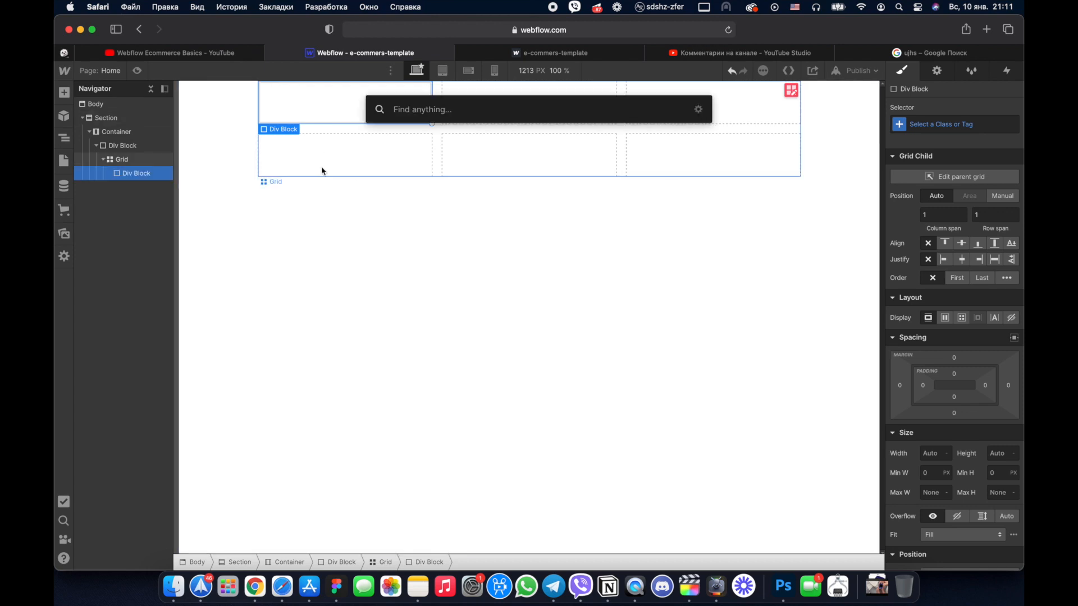
{"action": "type", "text": "im"}
{"action": "left_click", "coordinate": [440, 166]}
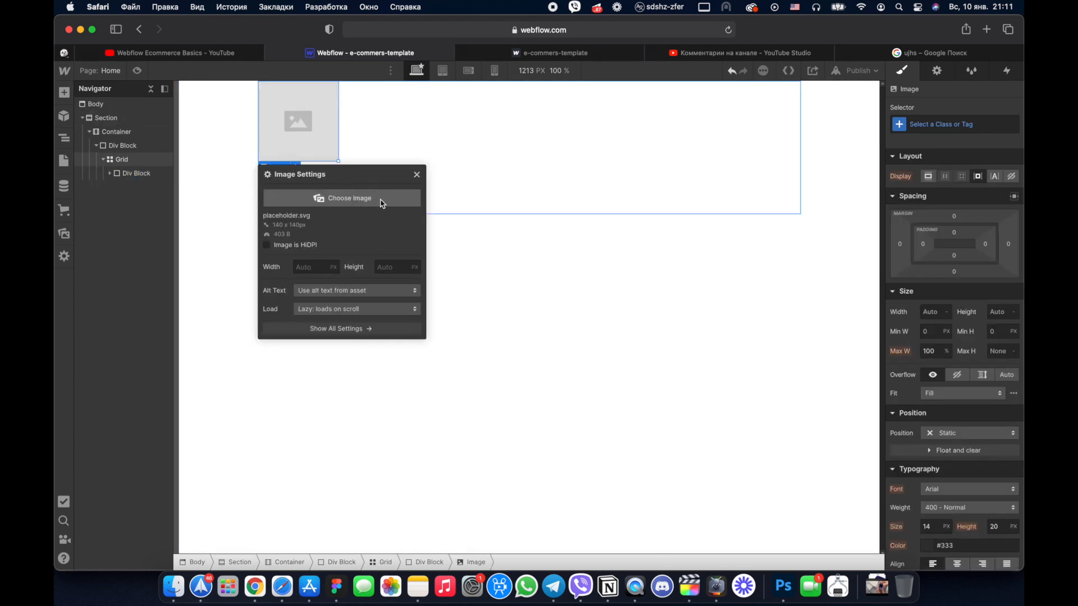
{"action": "left_click", "coordinate": [380, 199]}
{"action": "left_click", "coordinate": [103, 189]}
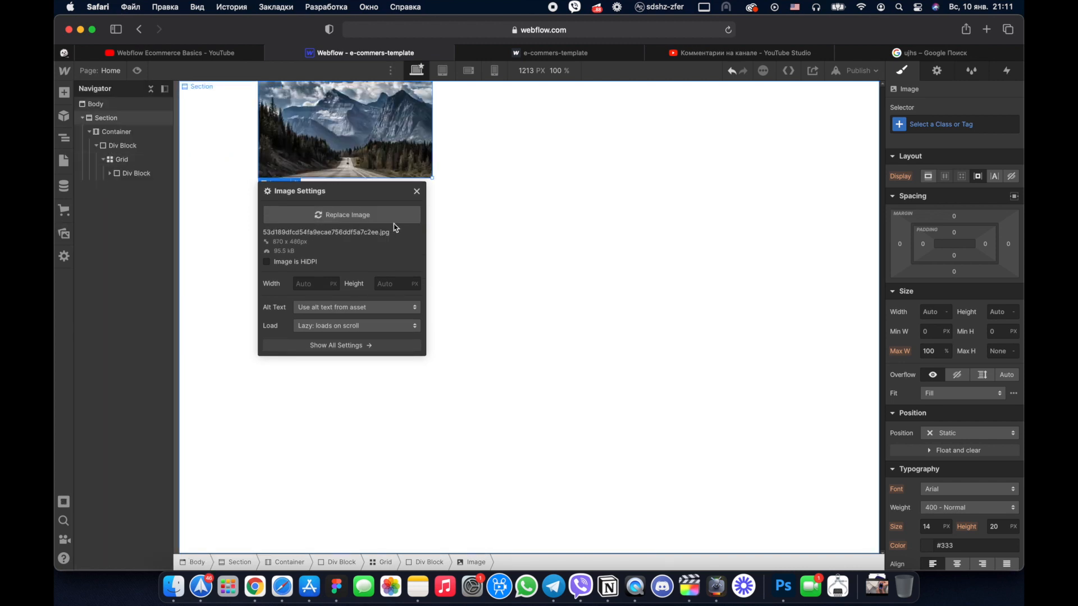
{"action": "left_click", "coordinate": [416, 192]}
Step: Duplicate the Div Block holding the image eight times within the grid
{"action": "left_click", "coordinate": [402, 223]}
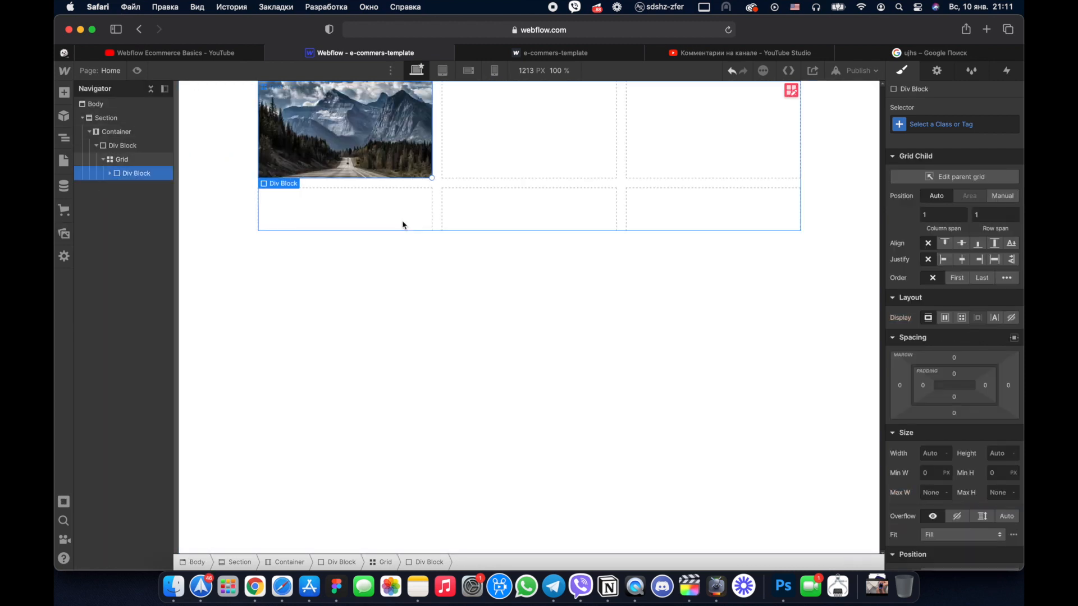
{"action": "key", "text": "super+d"}
{"action": "key", "text": "super+d"}
{"action": "key", "text": "super+d"}
{"action": "key", "text": "super+d"}
{"action": "key", "text": "super+d"}
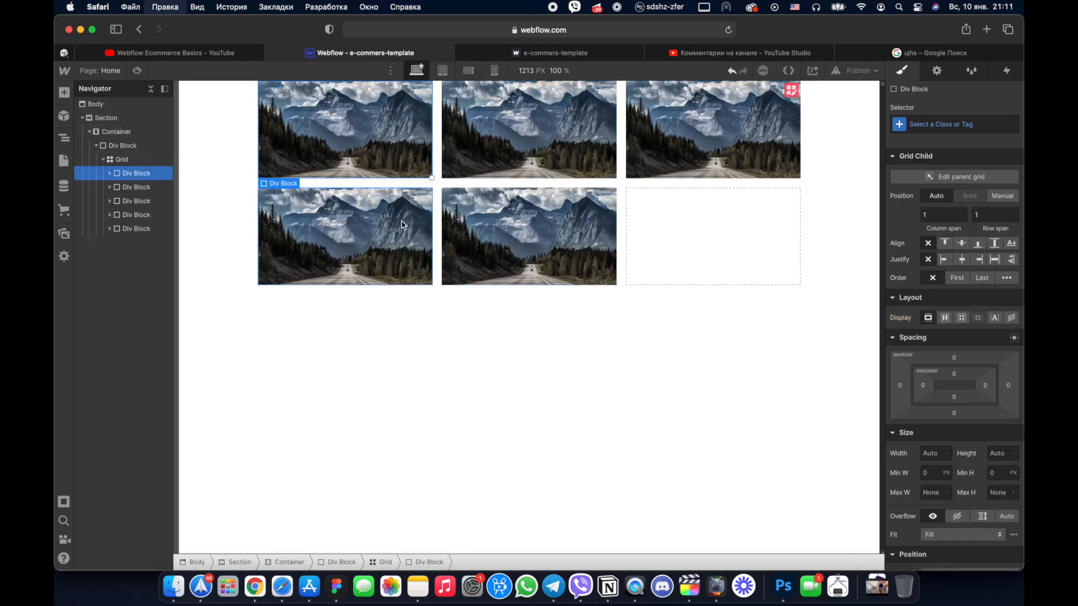
{"action": "key", "text": "super+d"}
{"action": "key", "text": "super+d"}
{"action": "key", "text": "super+d"}
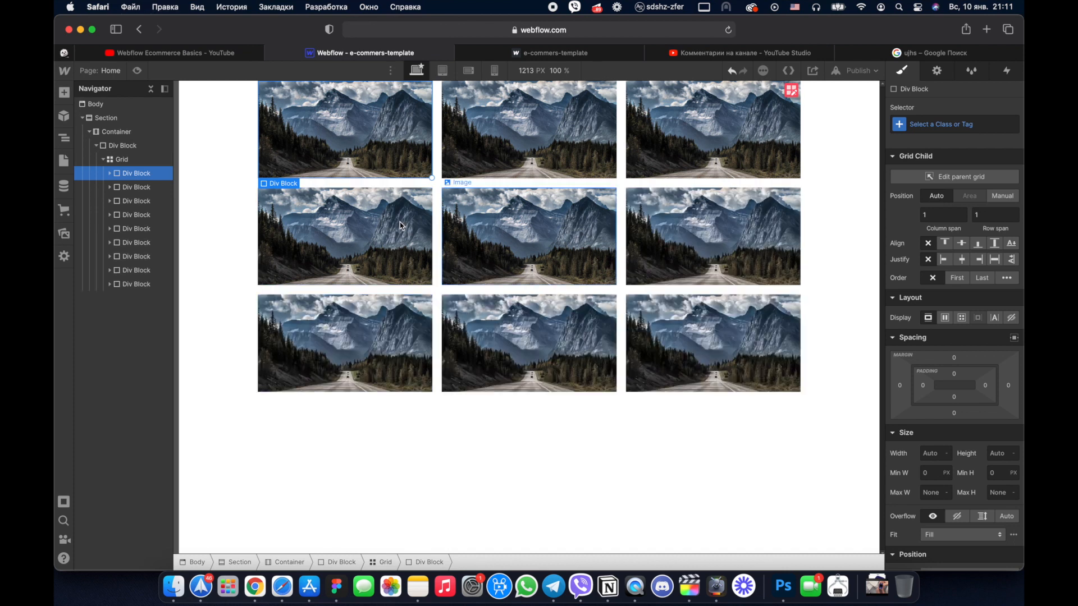
Step: Set the top padding of the Div Block around the grid to 95 px
{"action": "left_click", "coordinate": [122, 148]}
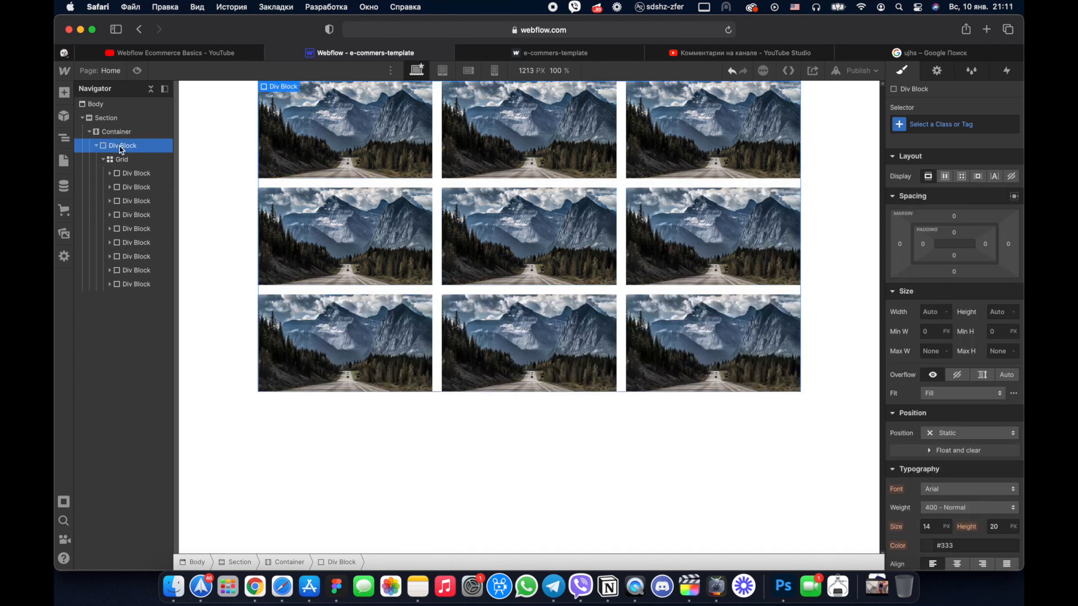
{"action": "left_click_drag", "start_coordinate": [954, 232], "coordinate": [963, 285]}
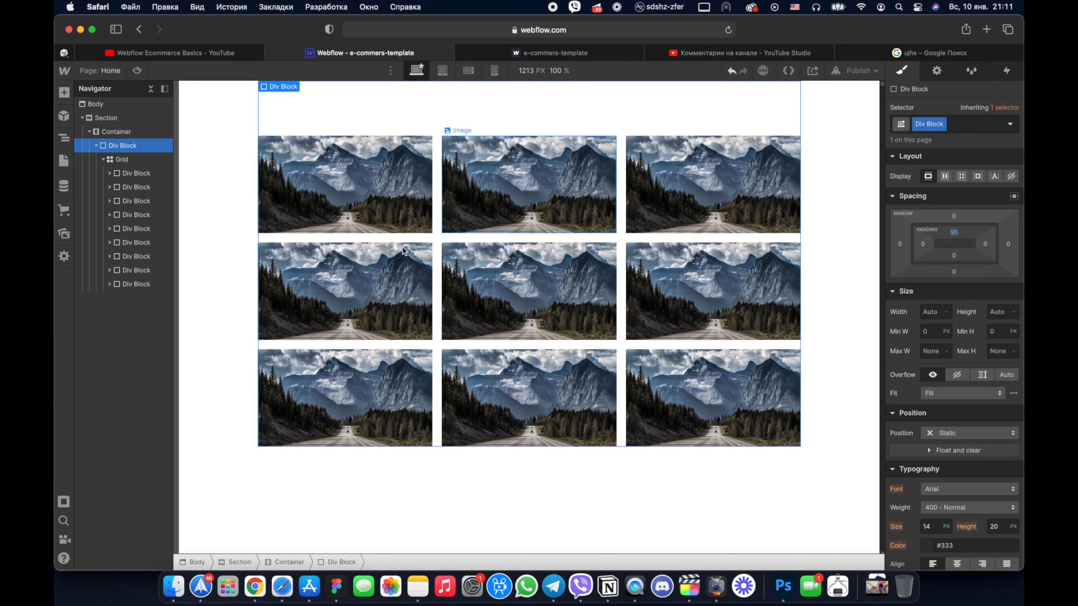
Step: Assign a new class named wrap to the Div Block in the grid's first cell
{"action": "left_click", "coordinate": [395, 195]}
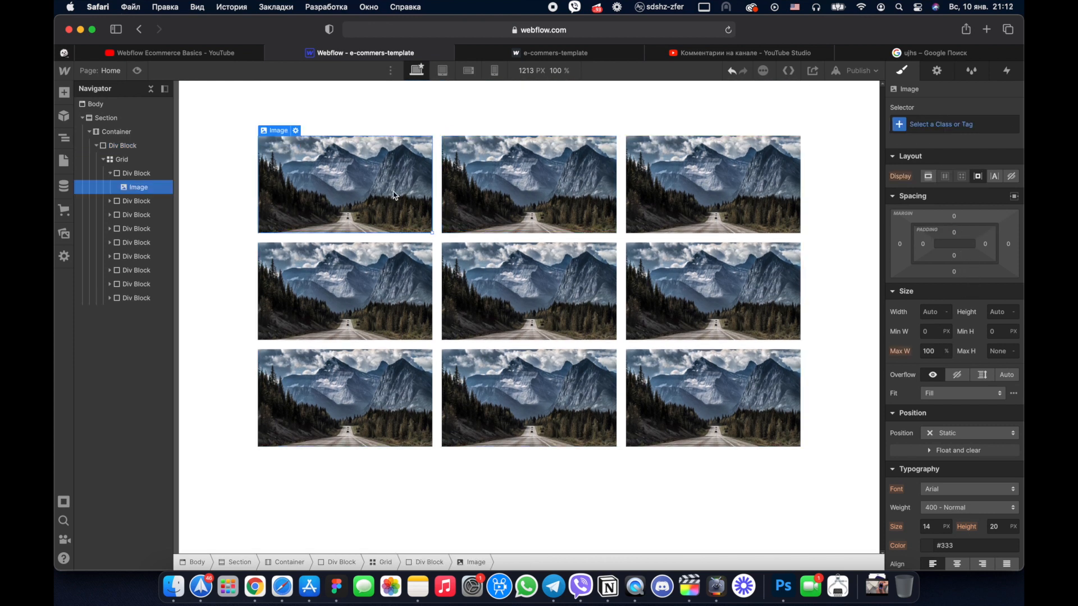
{"action": "left_click", "coordinate": [135, 174]}
{"action": "left_click", "coordinate": [948, 125]}
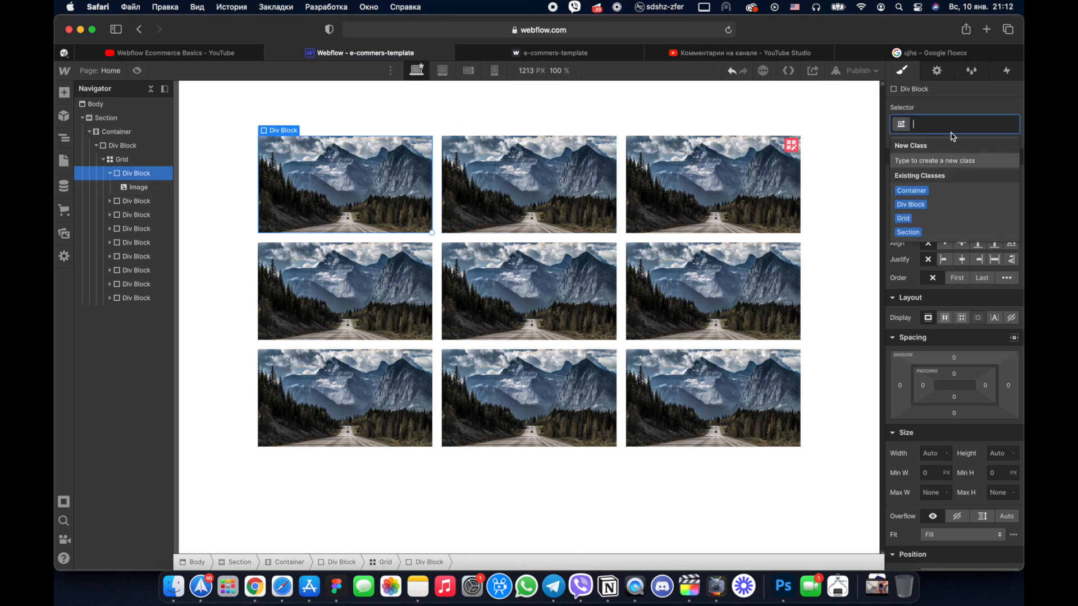
{"action": "type", "text": "wrap"}
{"action": "key", "text": "Return"}
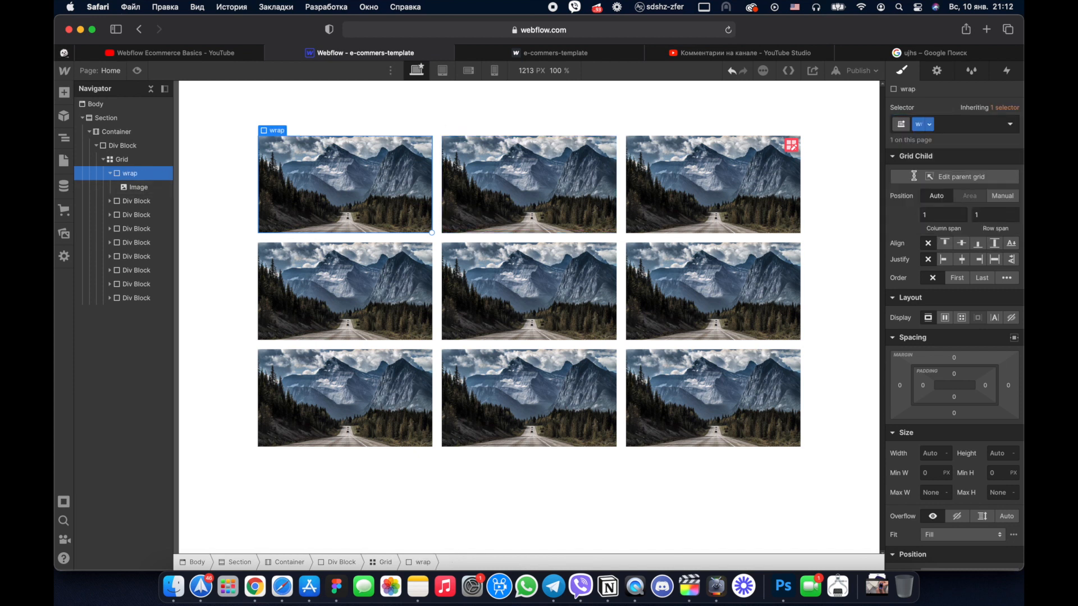
Step: Delete the eight duplicated Div Blocks without a class, keeping only the wrap block in the grid
{"action": "left_click", "coordinate": [138, 202]}
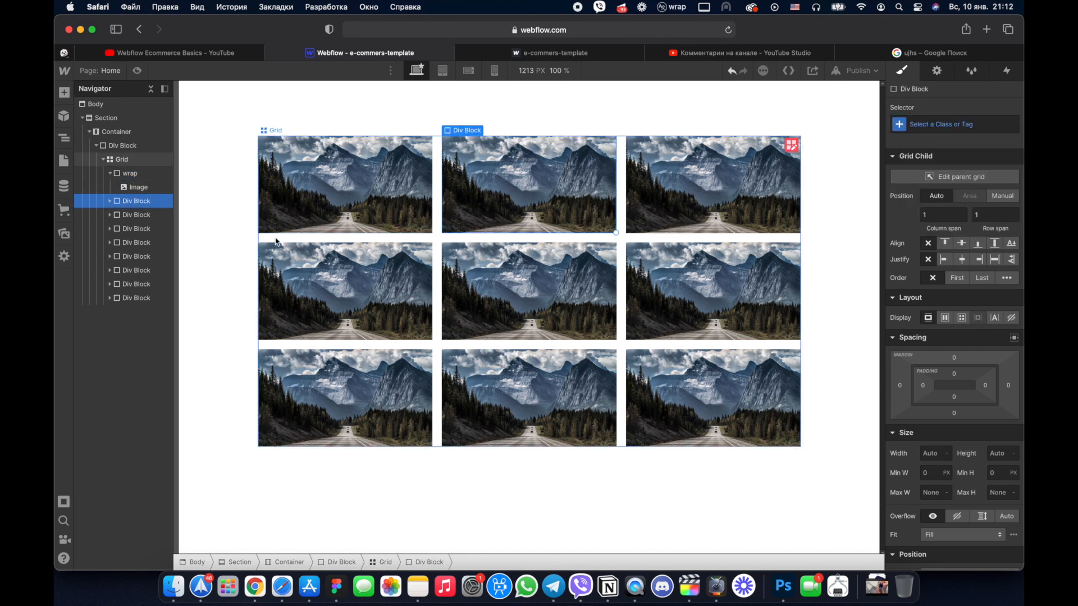
{"action": "key", "text": "BackSpace"}
{"action": "key", "text": "BackSpace"}
{"action": "key", "text": "BackSpace"}
{"action": "key", "text": "BackSpace"}
{"action": "key", "text": "BackSpace"}
{"action": "key", "text": "BackSpace"}
{"action": "key", "text": "BackSpace"}
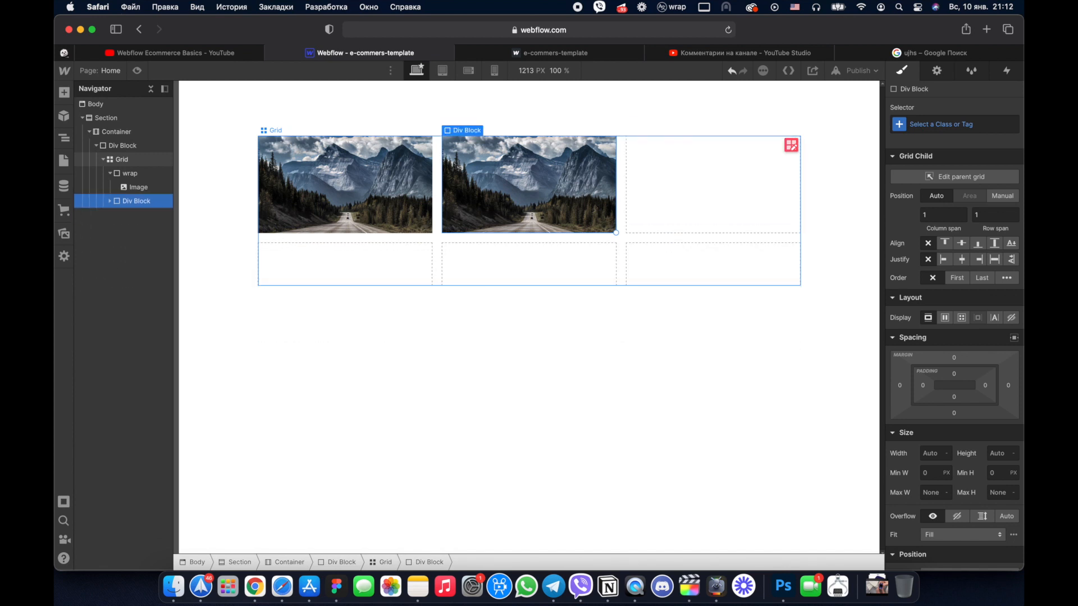
{"action": "key", "text": "BackSpace"}
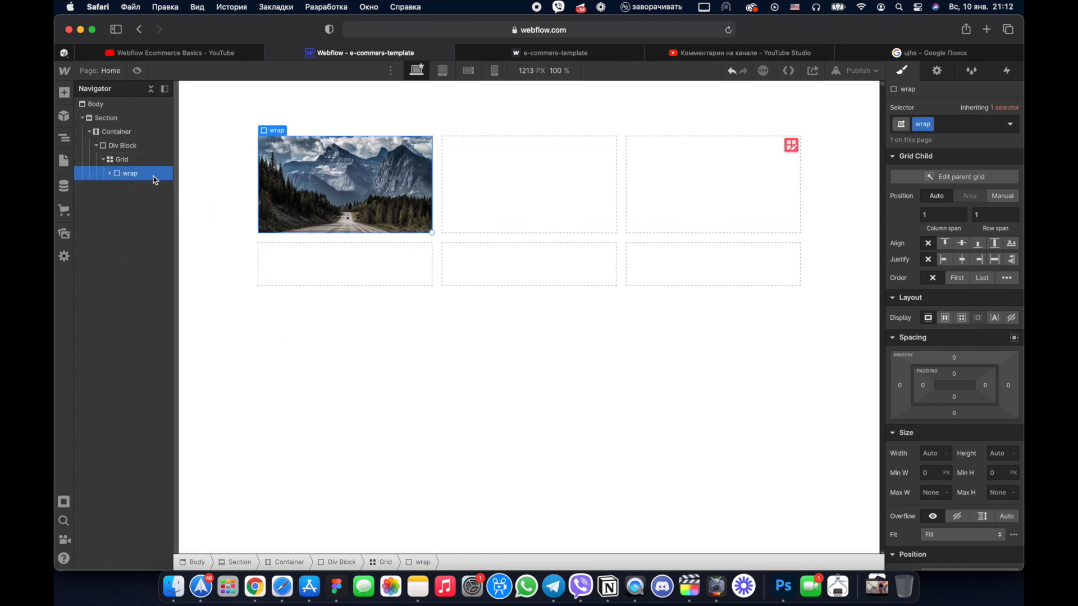
{"action": "key", "text": "super+d"}
{"action": "key", "text": "super+d"}
{"action": "key", "text": "super+d"}
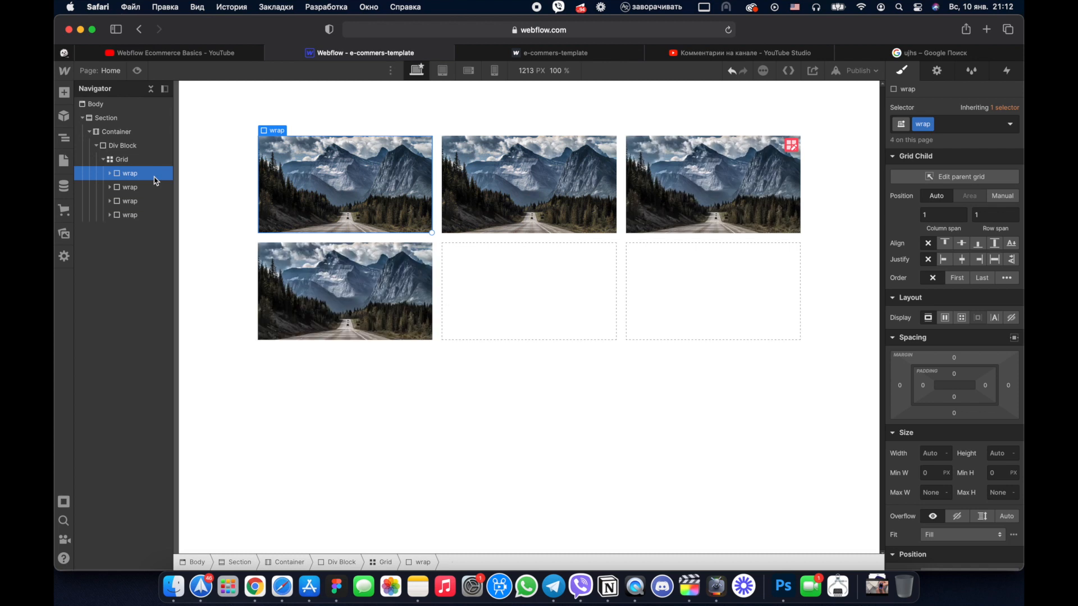
{"action": "key", "text": "BackSpace"}
{"action": "key", "text": "BackSpace"}
{"action": "key", "text": "BackSpace"}
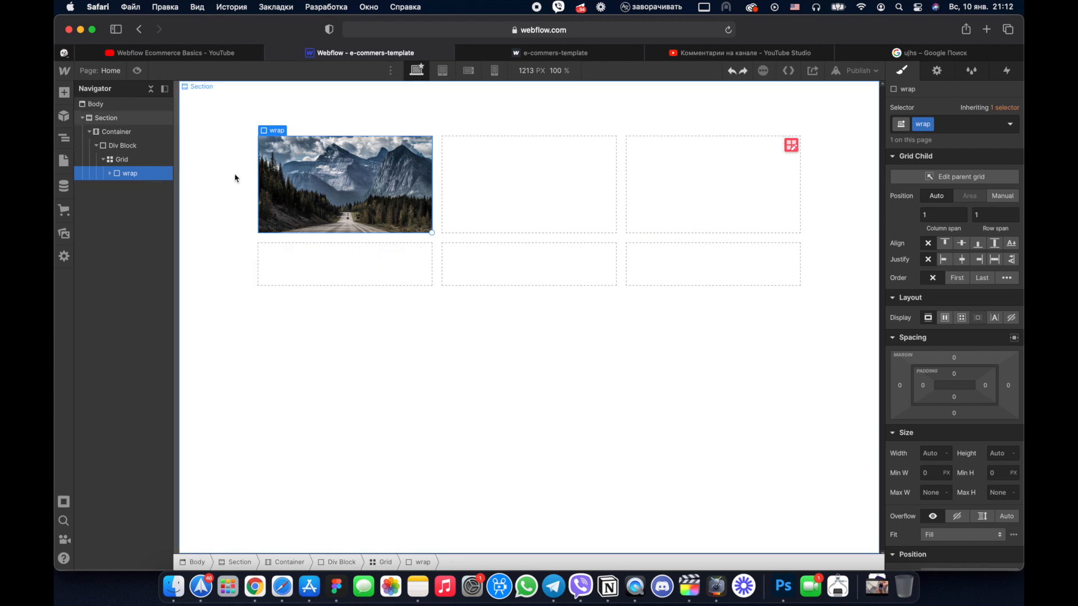
Step: Set the position of the wrap block to Relative
{"action": "left_click", "coordinate": [324, 180]}
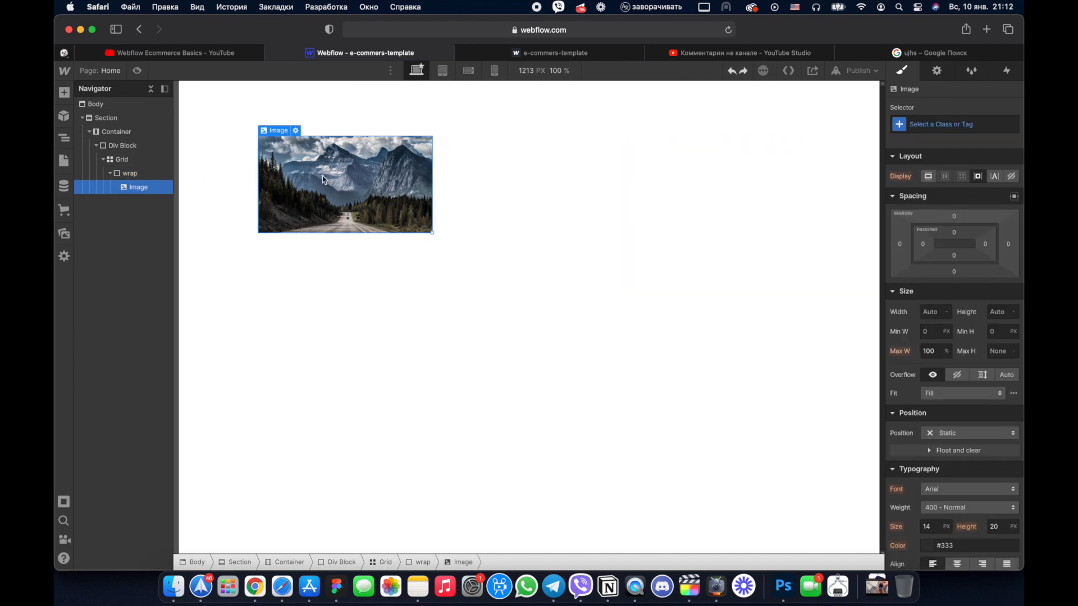
{"action": "left_click", "coordinate": [129, 177]}
{"action": "scroll", "coordinate": [966, 371], "scroll_direction": "down", "scroll_amount": 5}
{"action": "scroll", "coordinate": [955, 349], "scroll_direction": "up", "scroll_amount": 5}
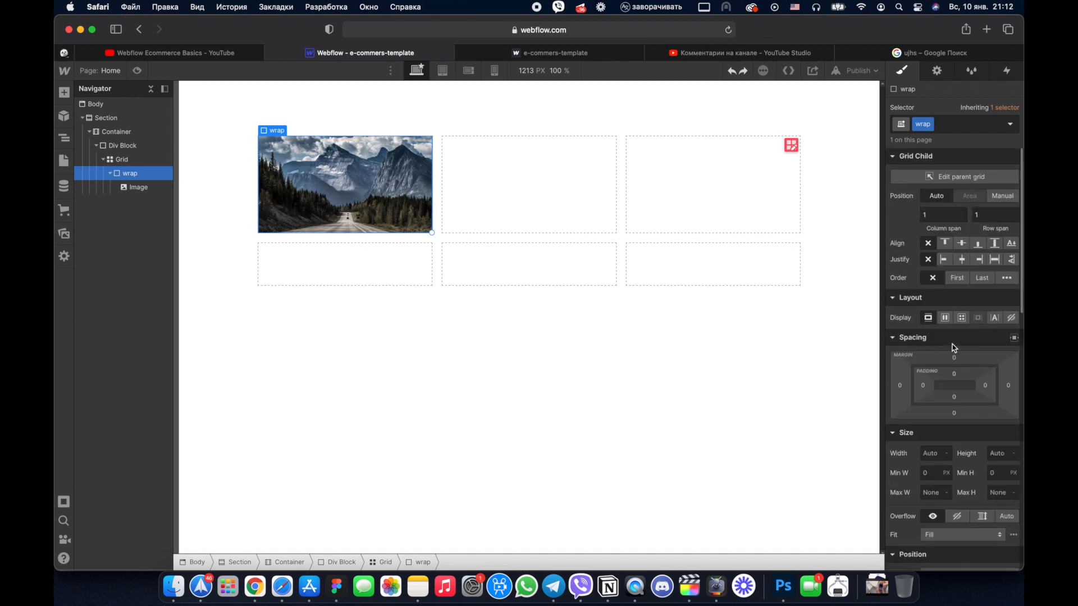
{"action": "scroll", "coordinate": [954, 349], "scroll_direction": "down", "scroll_amount": 3}
{"action": "left_click", "coordinate": [966, 423]}
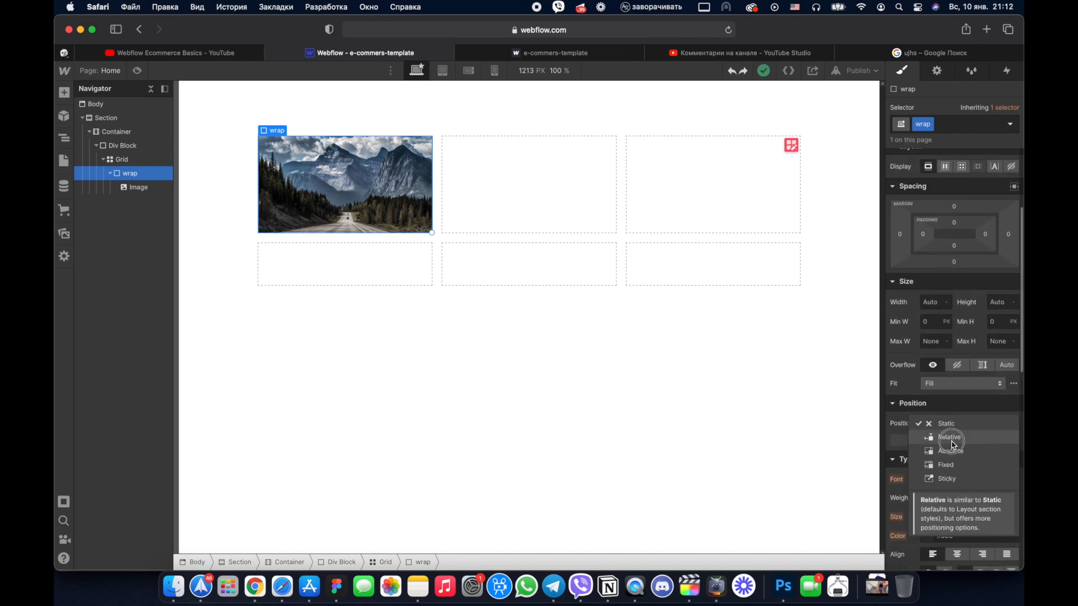
{"action": "left_click", "coordinate": [949, 437]}
Step: Add a Text Block beneath the image inside the wrap block
{"action": "left_click", "coordinate": [316, 187]}
{"action": "key", "text": "super+k"}
{"action": "type", "text": "te"}
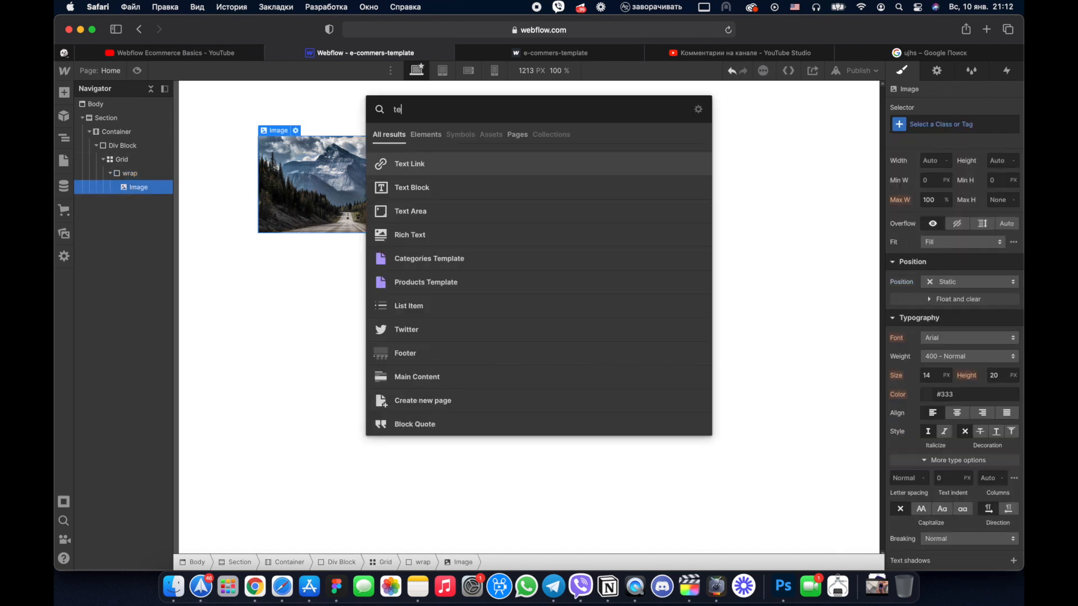
{"action": "left_click", "coordinate": [426, 191]}
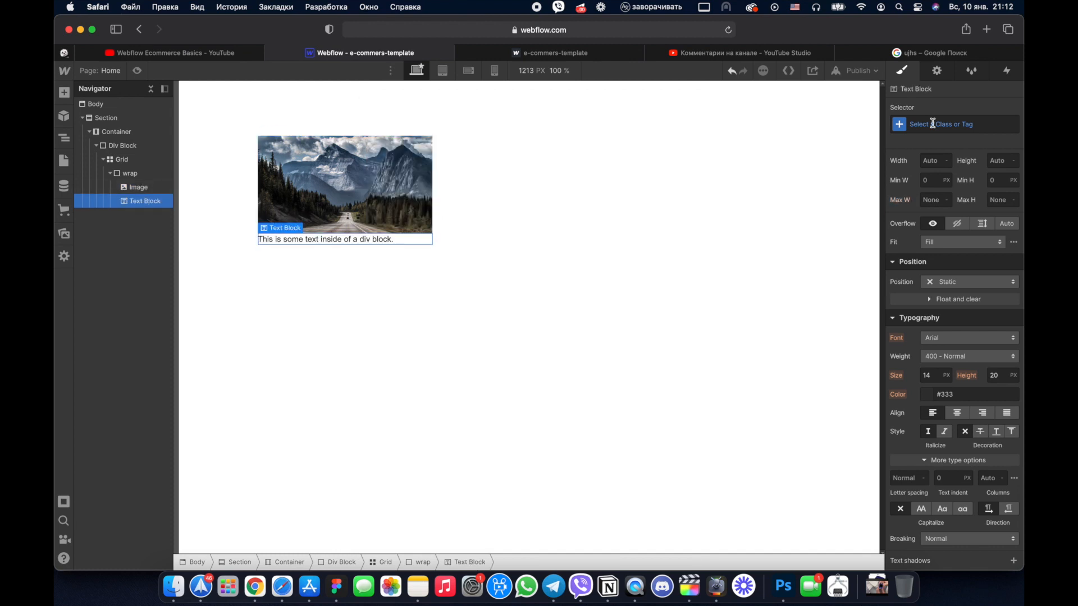
Step: Assign a new class named text to the Text Block in the wrap block
{"action": "key", "text": "super+Return"}
{"action": "type", "text": "tes"}
{"action": "type", "text": "text"}
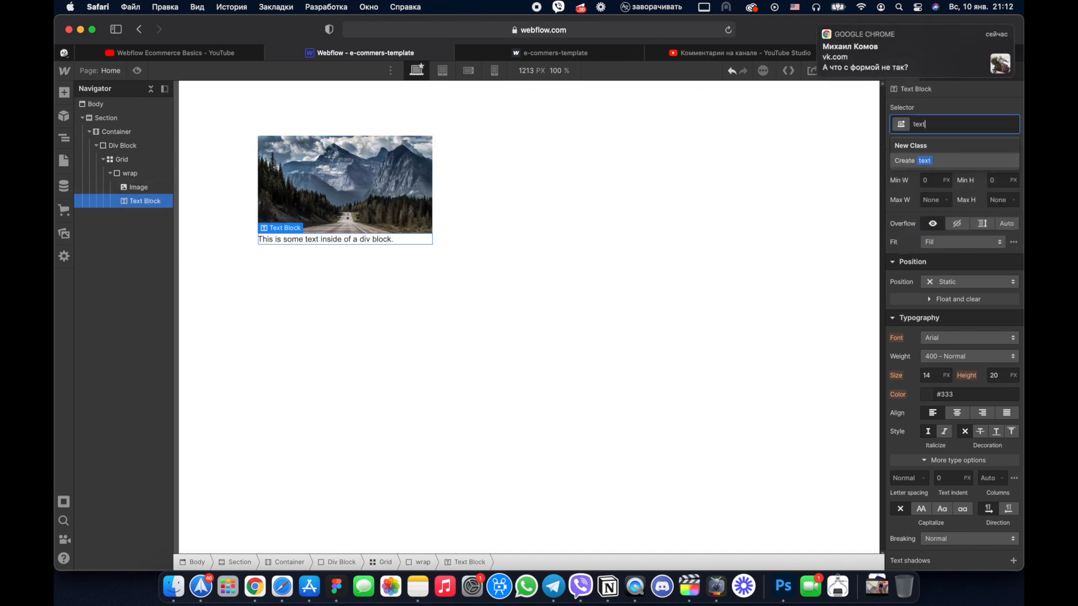
{"action": "key", "text": "Return"}
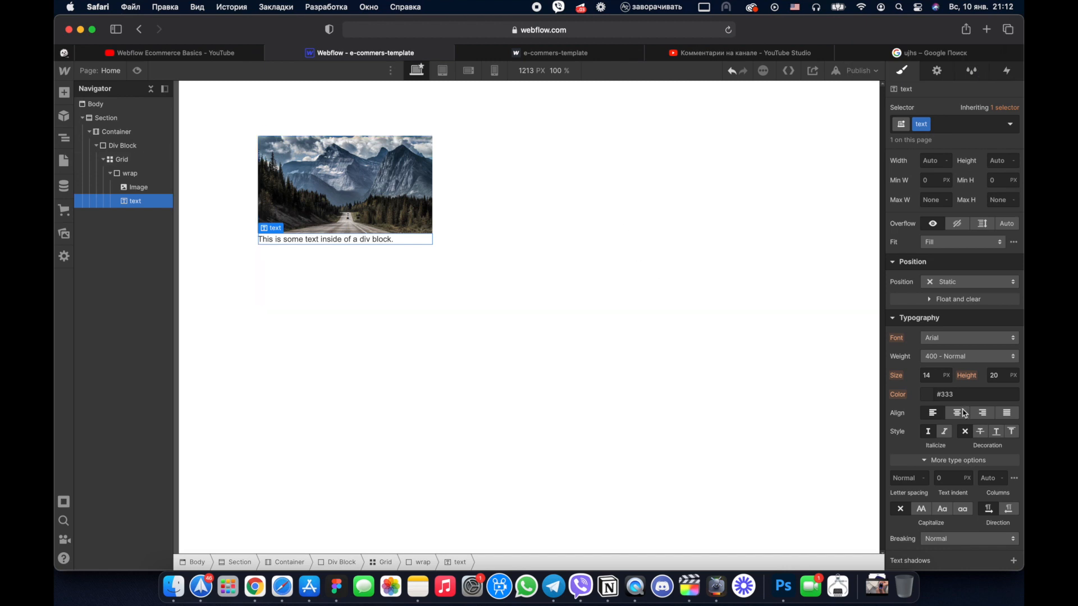
Step: Style the text block's type with a 30 px size, 700 - Bold weight and all-caps capitalization
{"action": "scroll", "coordinate": [949, 388], "scroll_direction": "down", "scroll_amount": 3}
{"action": "left_click", "coordinate": [932, 241]}
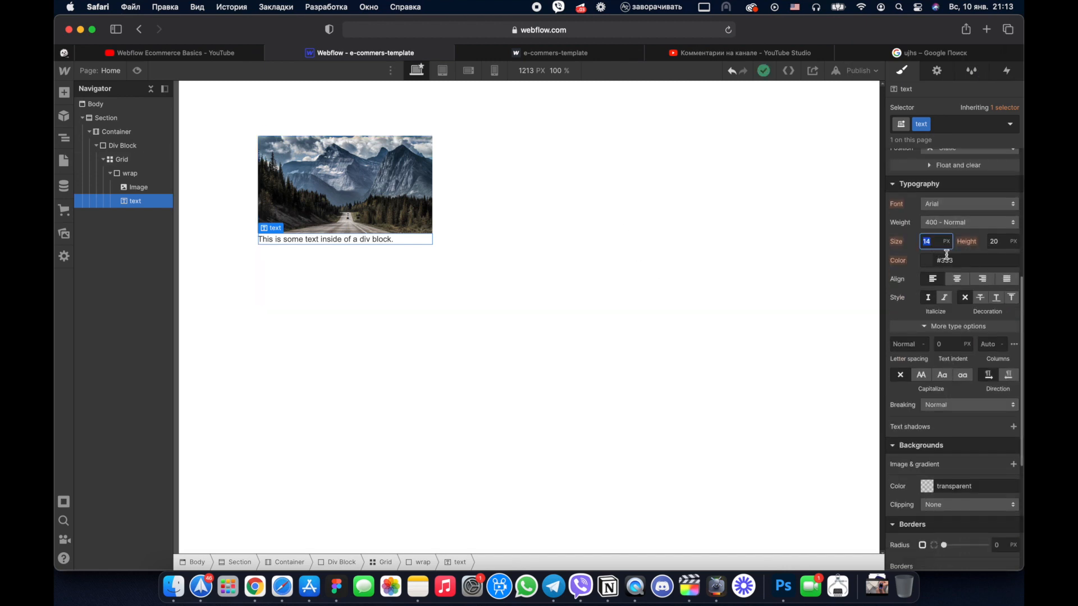
{"action": "type", "text": "30"}
{"action": "left_click", "coordinate": [969, 223]}
{"action": "left_click", "coordinate": [966, 256]}
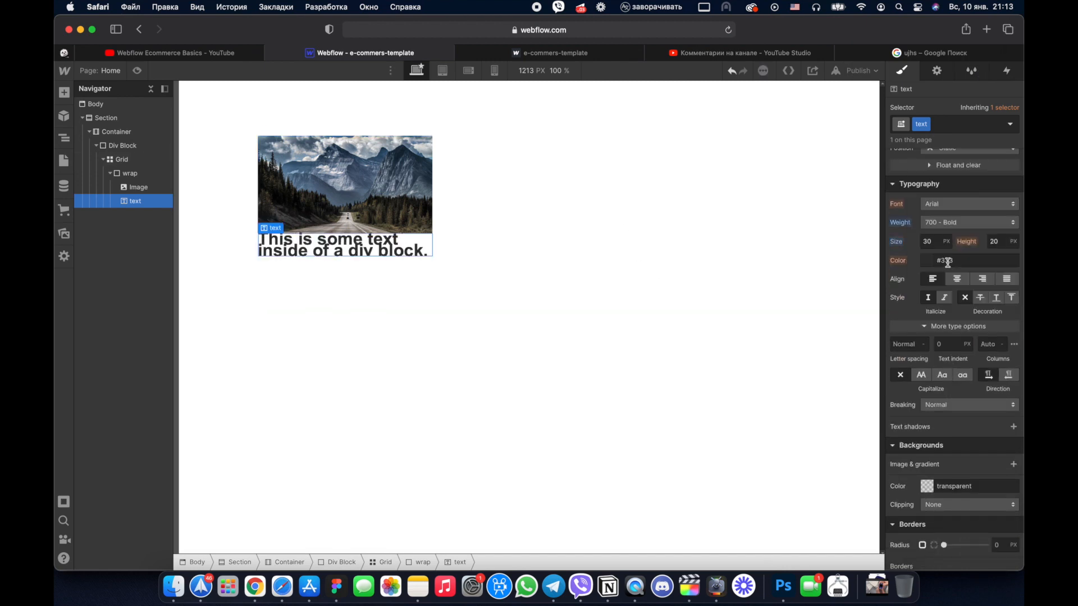
{"action": "left_click", "coordinate": [921, 375]}
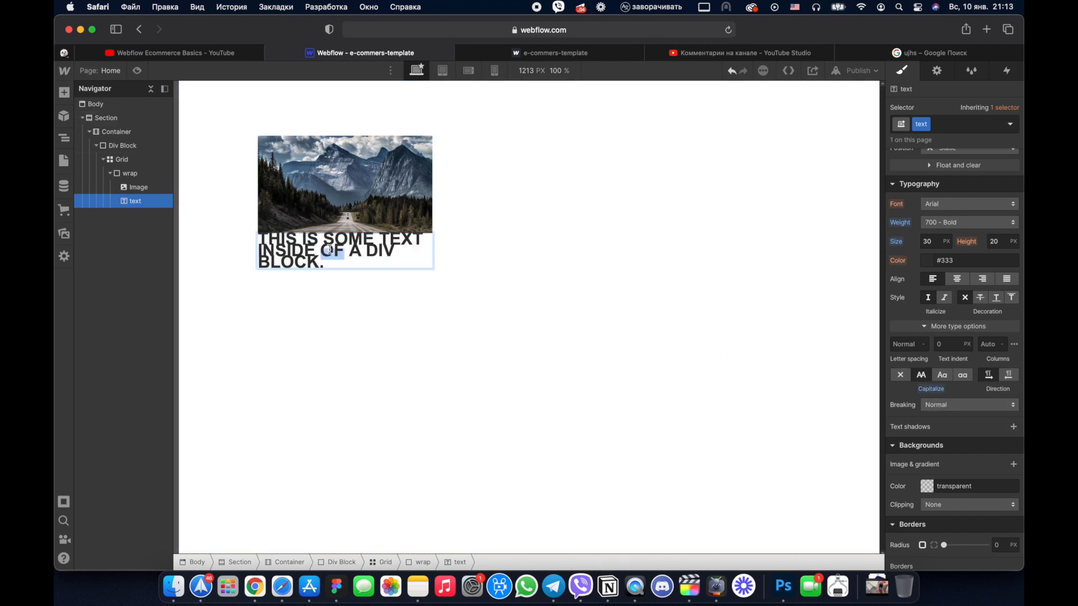
Step: Replace the text block's placeholder content with WALK
{"action": "double_click", "coordinate": [329, 251]}
{"action": "type", "text": "M"}
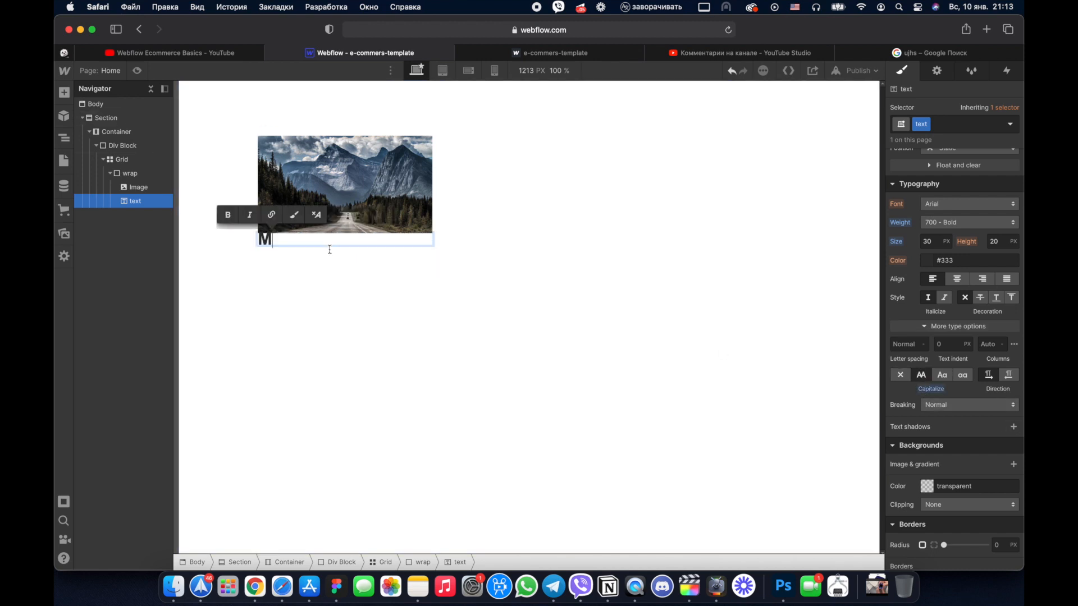
{"action": "type", "text": "AUNT"}
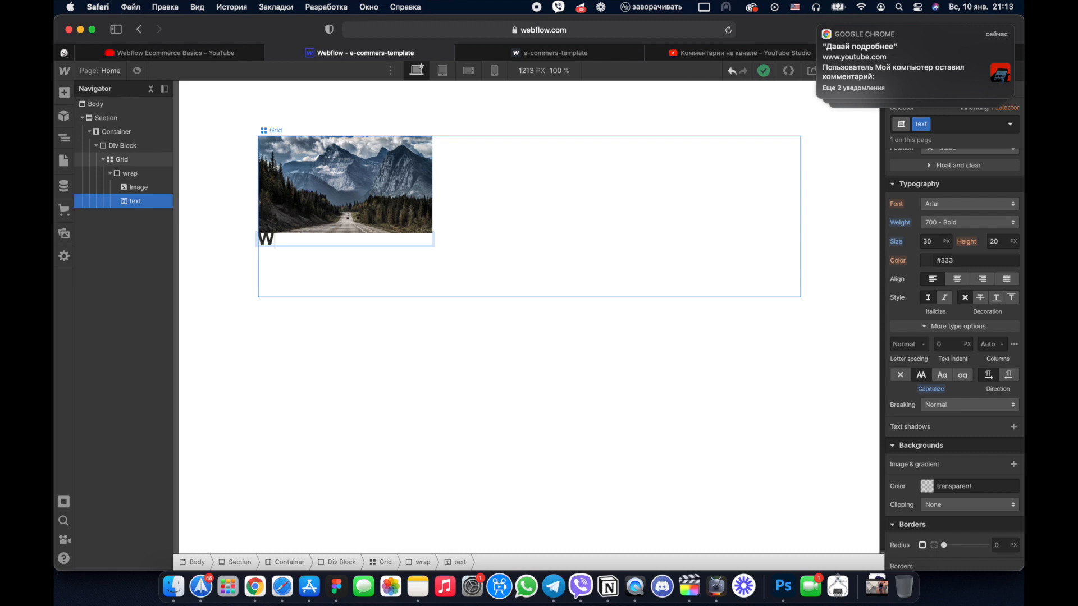
{"action": "left_click", "coordinate": [293, 246]}
{"action": "left_click", "coordinate": [294, 247]}
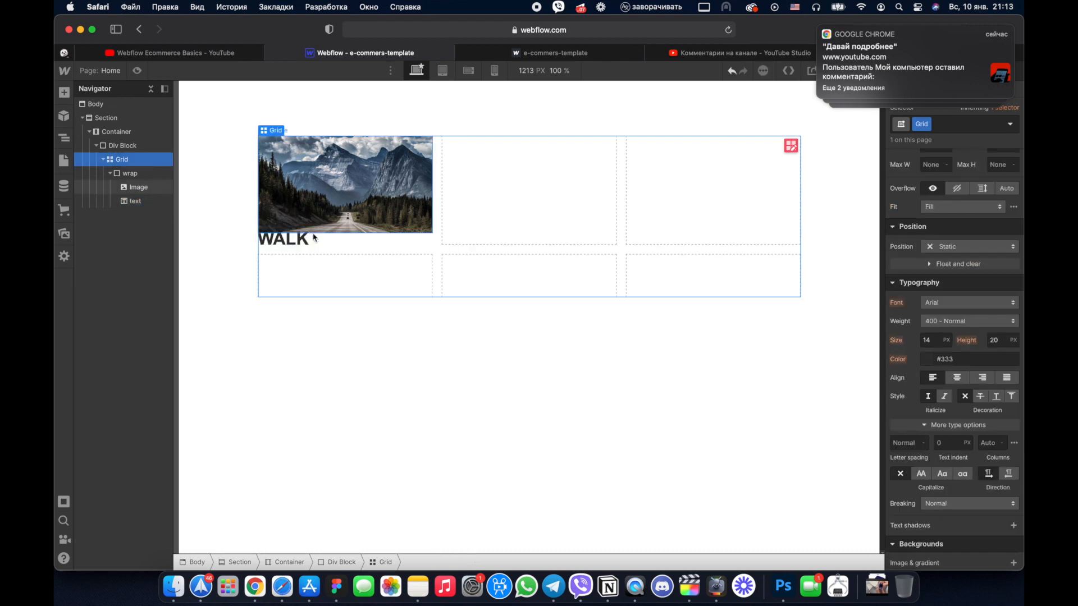
Step: Set the line height of the WALK text to 1
{"action": "left_click", "coordinate": [316, 239]}
{"action": "scroll", "coordinate": [1002, 355], "scroll_direction": "up", "scroll_amount": 5}
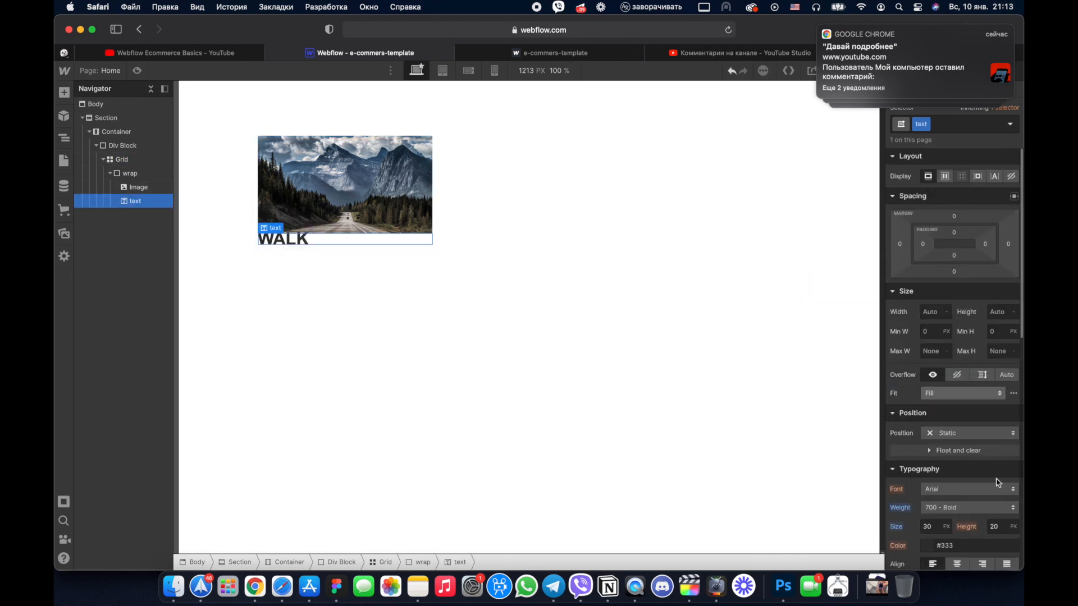
{"action": "left_click", "coordinate": [999, 527]}
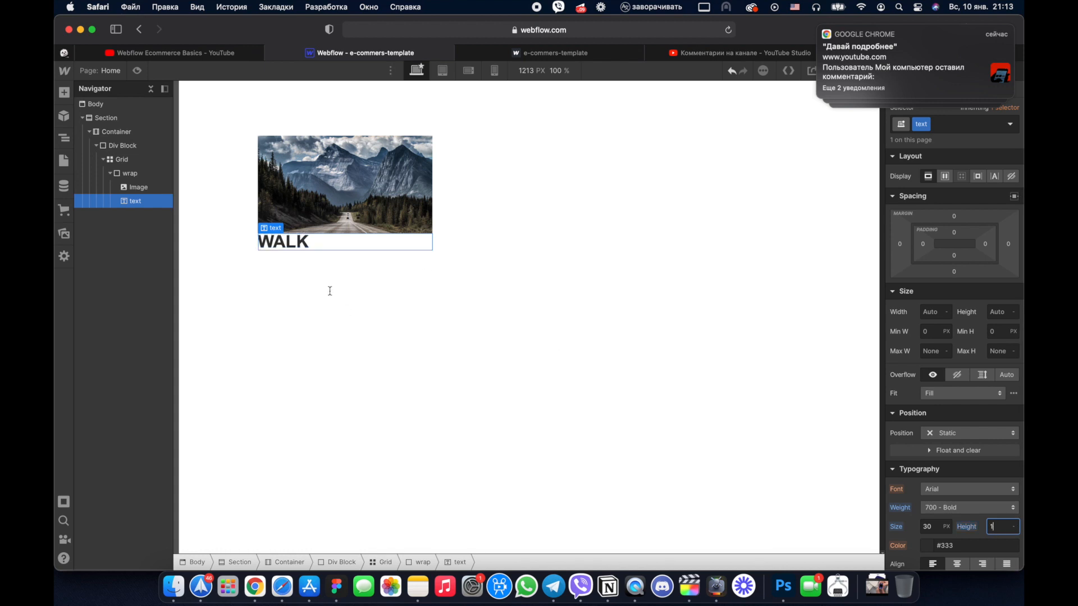
{"action": "left_click", "coordinate": [340, 194]}
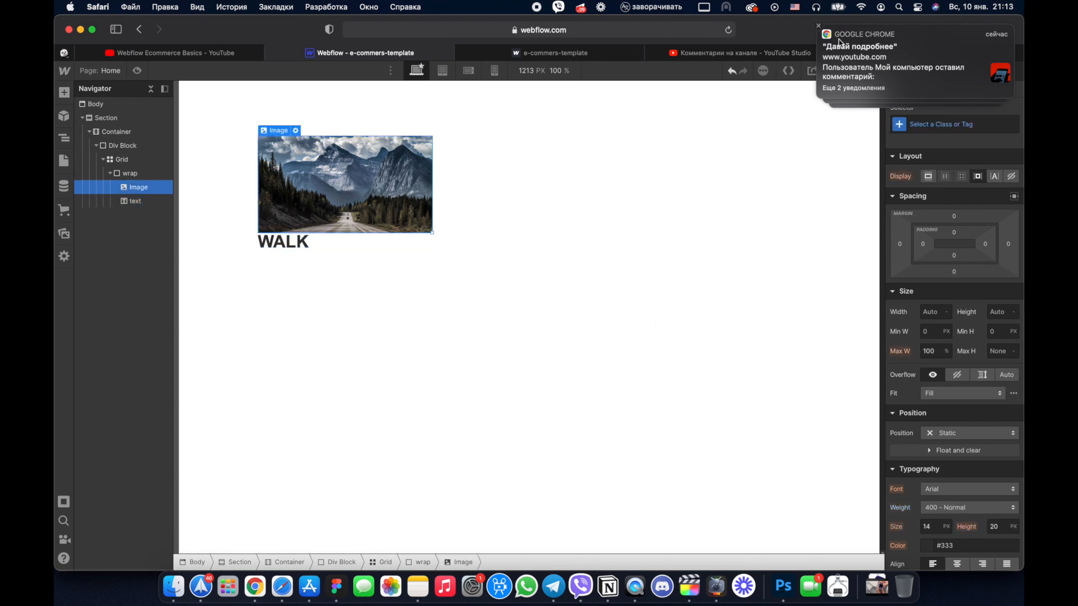
Step: Set the position of the WALK text to Absolute
{"action": "left_click", "coordinate": [302, 245]}
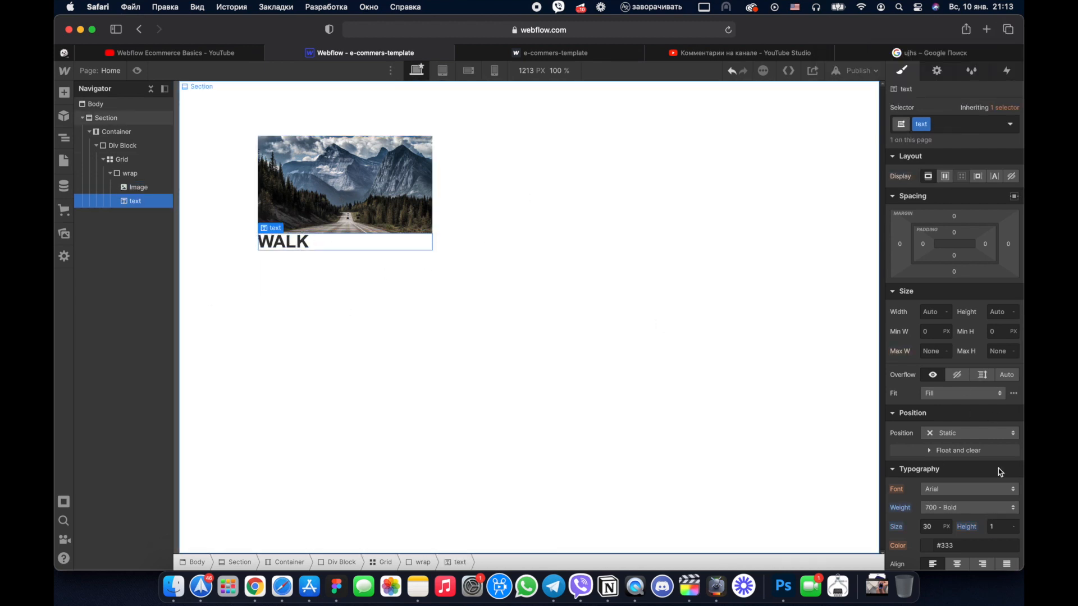
{"action": "left_click", "coordinate": [944, 433]}
{"action": "left_click", "coordinate": [955, 461]}
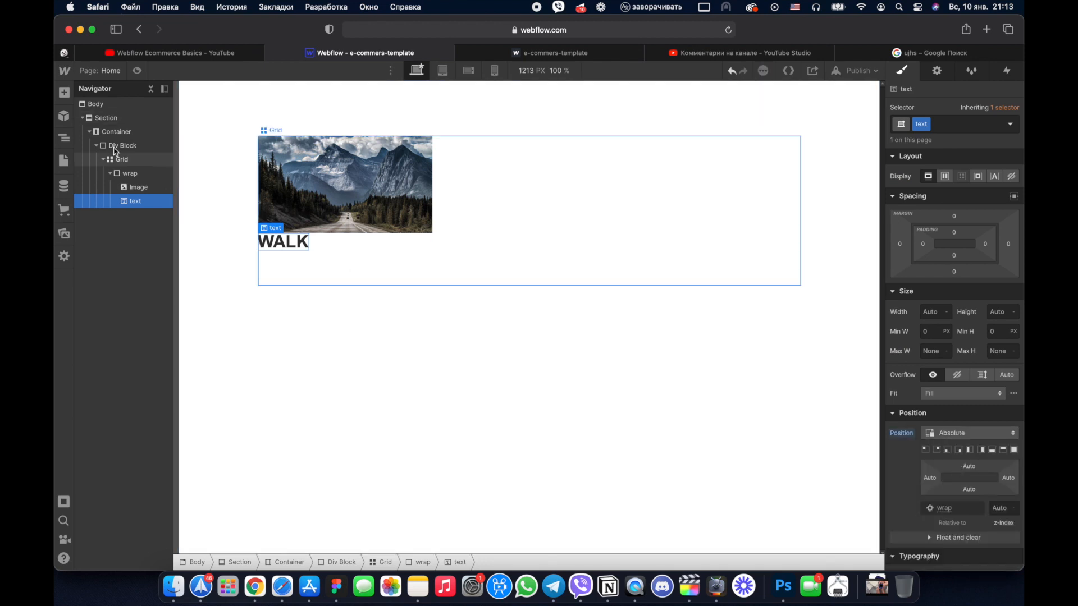
Step: Set the wrap block's display to Flex, with its children centered both vertically and horizontally
{"action": "left_click", "coordinate": [135, 173]}
{"action": "left_click", "coordinate": [944, 318]}
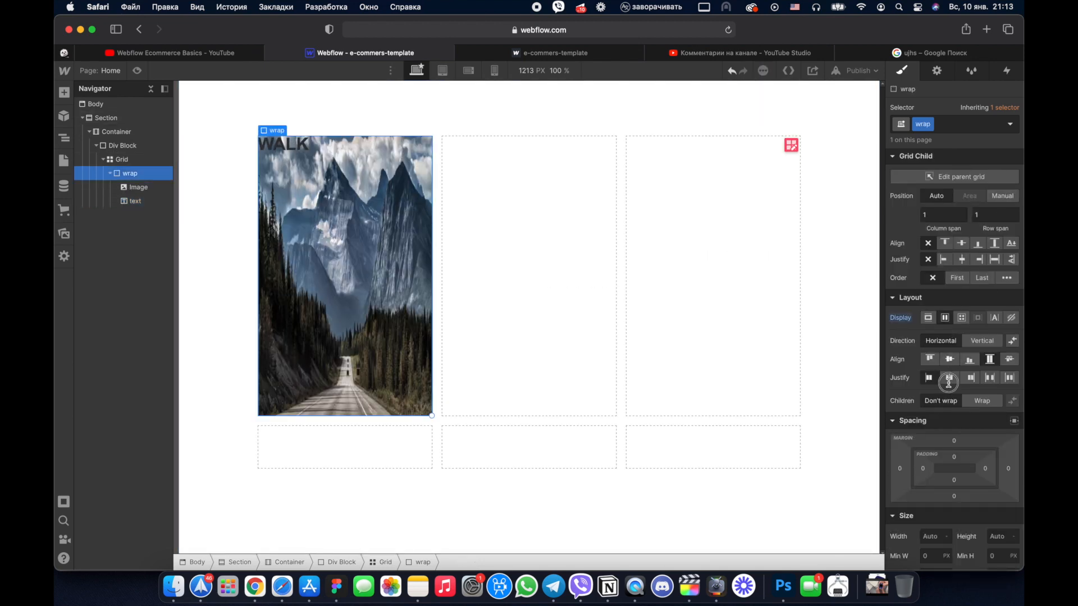
{"action": "left_click", "coordinate": [950, 359]}
{"action": "left_click", "coordinate": [949, 378]}
Step: Set the z-index of the WALK text to 1
{"action": "left_click", "coordinate": [377, 184]}
{"action": "scroll", "coordinate": [955, 393], "scroll_direction": "down", "scroll_amount": 5}
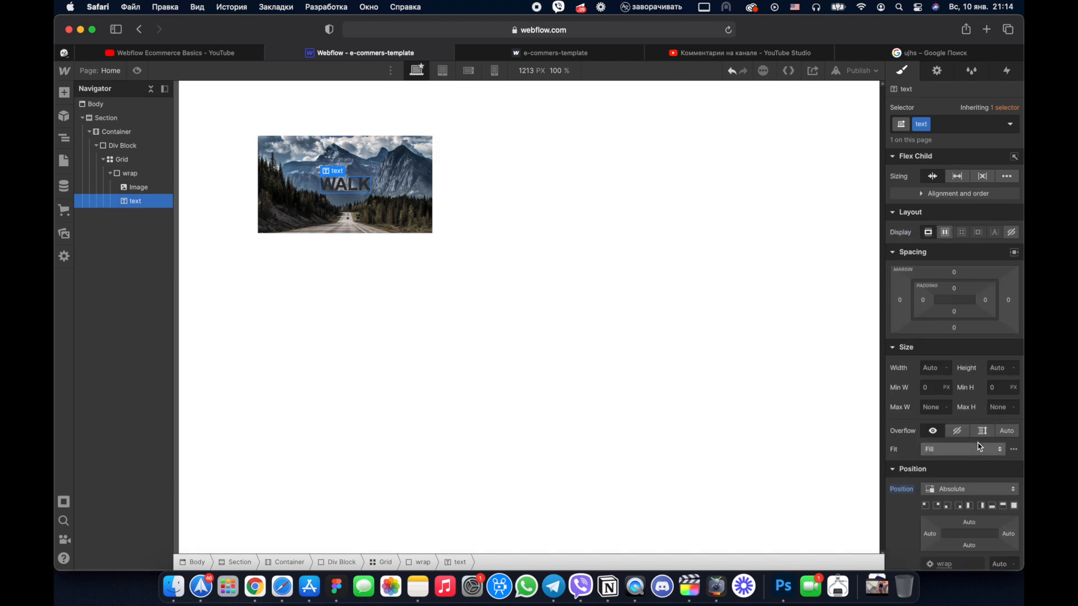
{"action": "type", "text": "1"}
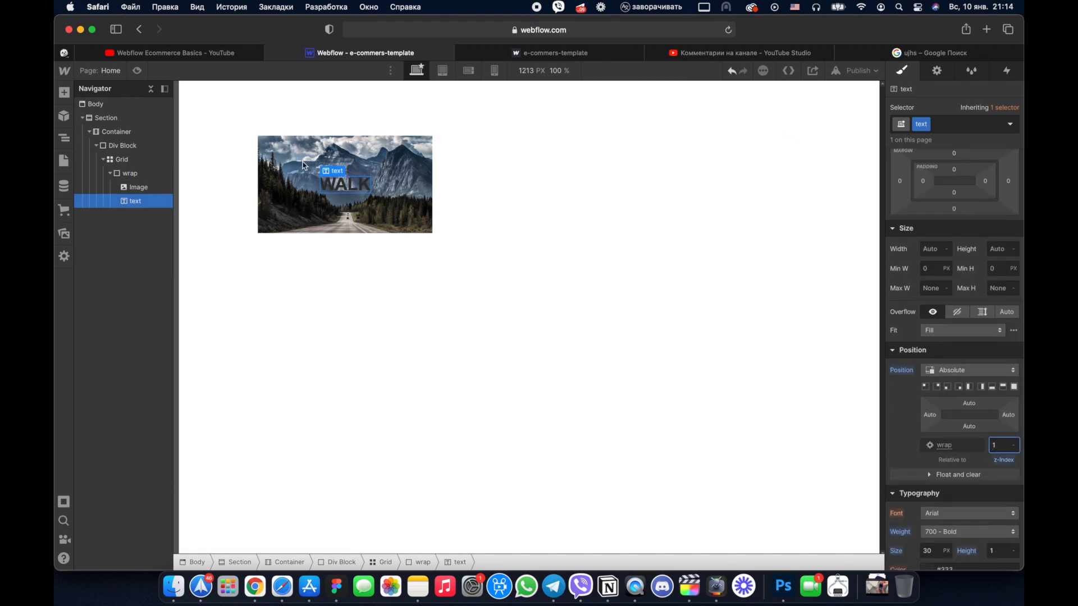
Step: Change the font color of the WALK text to white (#ffffff)
{"action": "scroll", "coordinate": [935, 494], "scroll_direction": "down", "scroll_amount": 2}
{"action": "left_click", "coordinate": [929, 461]}
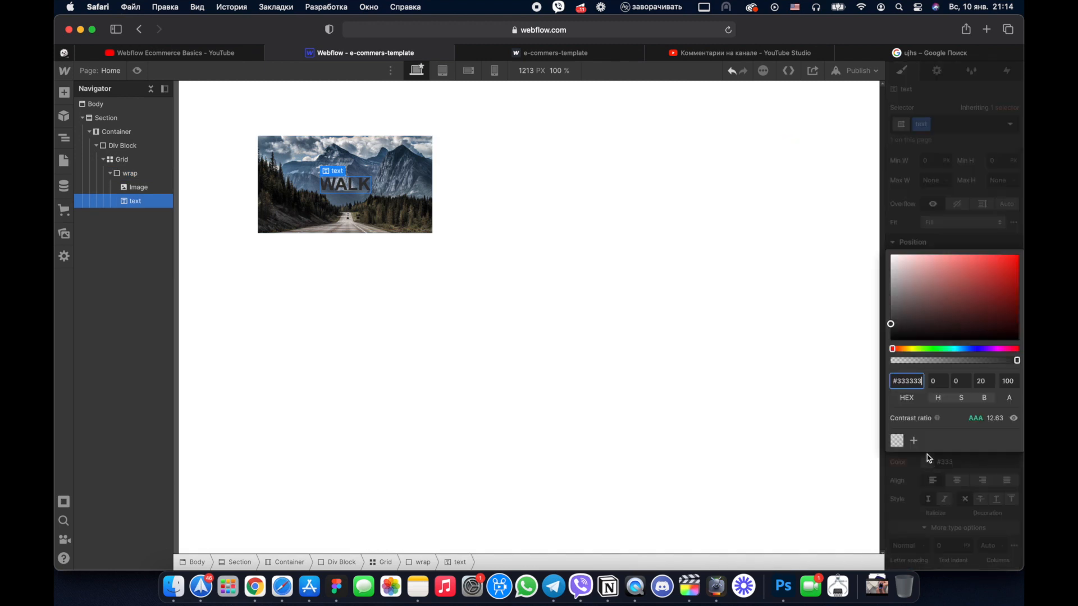
{"action": "left_click_drag", "start_coordinate": [845, 232], "coordinate": [831, 229]}
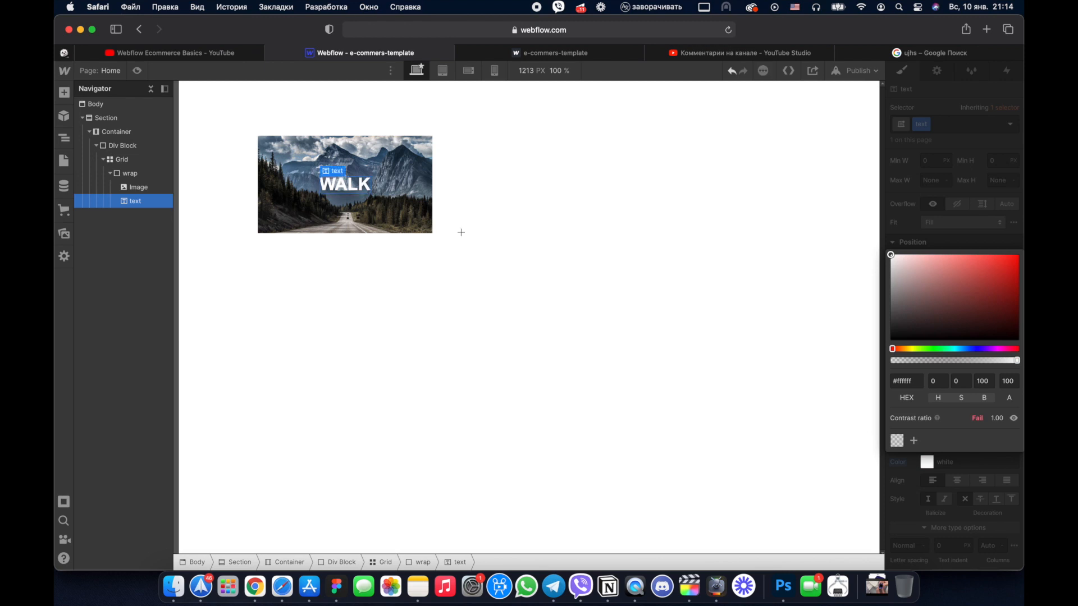
{"action": "left_click", "coordinate": [404, 214]}
{"action": "left_click", "coordinate": [405, 214]}
{"action": "left_click", "coordinate": [408, 215]}
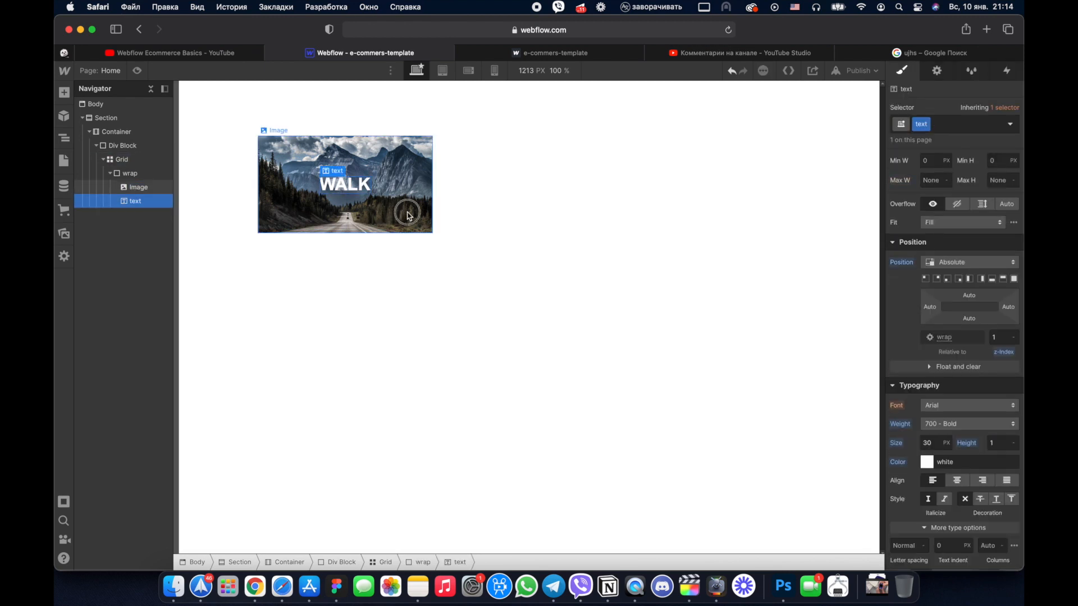
Step: Add a Mouse hover element trigger to the wrap block
{"action": "left_click", "coordinate": [408, 215]}
{"action": "left_click", "coordinate": [1007, 71]}
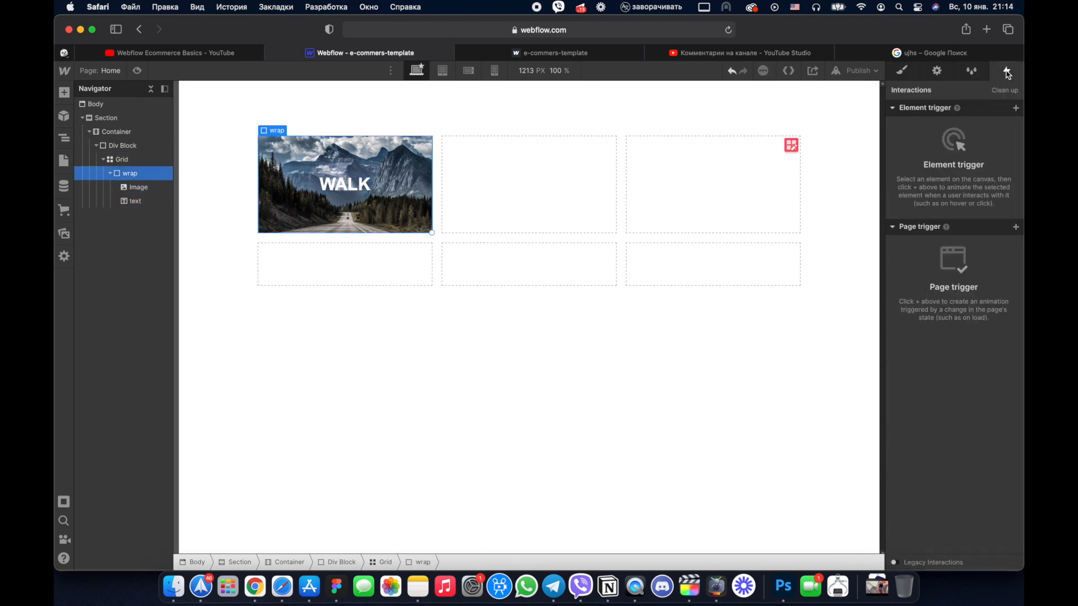
{"action": "left_click", "coordinate": [1016, 107]}
{"action": "left_click", "coordinate": [946, 142]}
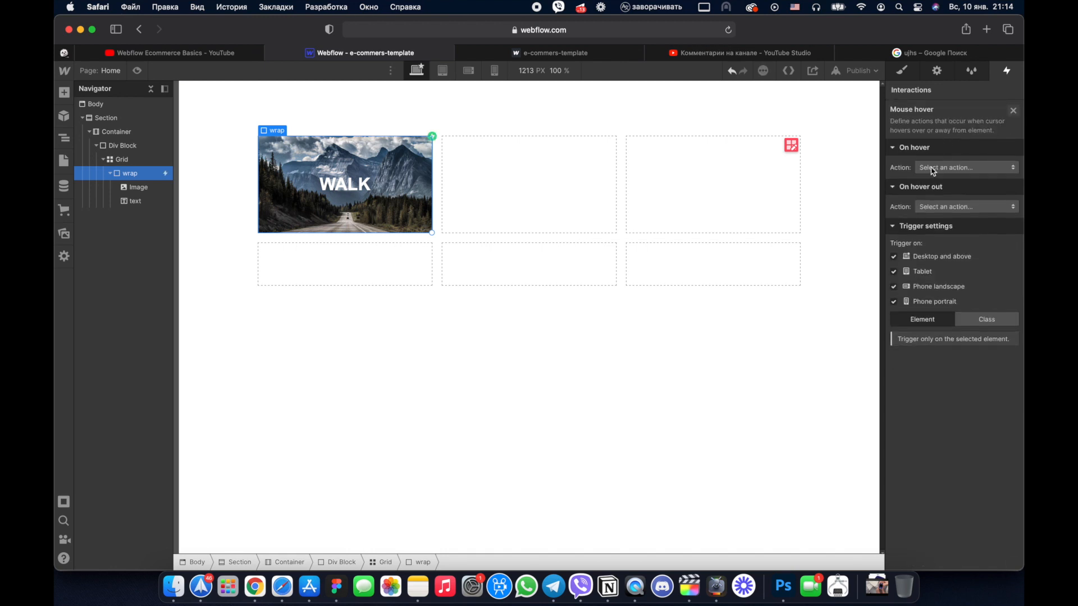
Step: Create a timed animation named hover as the wrap block's On hover action
{"action": "left_click", "coordinate": [966, 167]}
{"action": "left_click", "coordinate": [939, 194]}
{"action": "left_click", "coordinate": [1013, 186]}
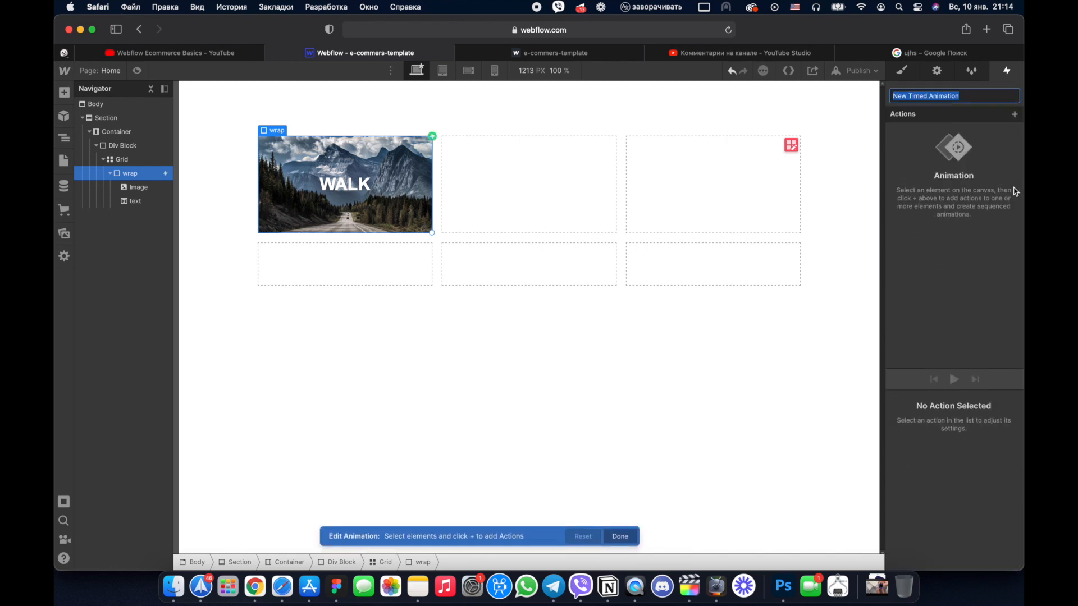
{"action": "type", "text": "h"}
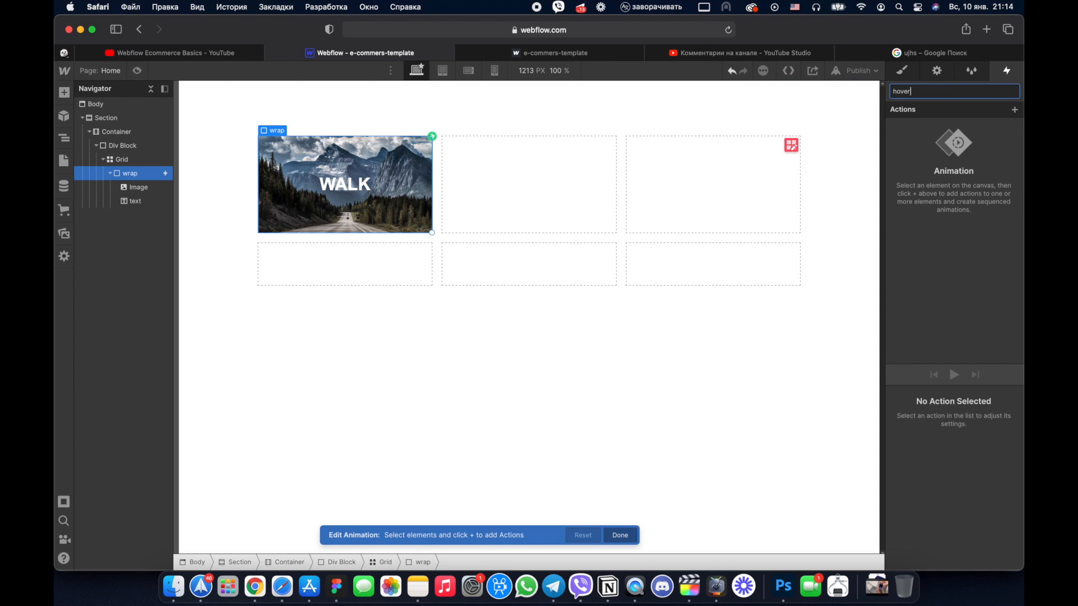
{"action": "type", "text": "over"}
{"action": "key", "text": "Return"}
Step: Add a Filter action with a 3 px blur to the image and set it as the initial state
{"action": "left_click", "coordinate": [140, 188]}
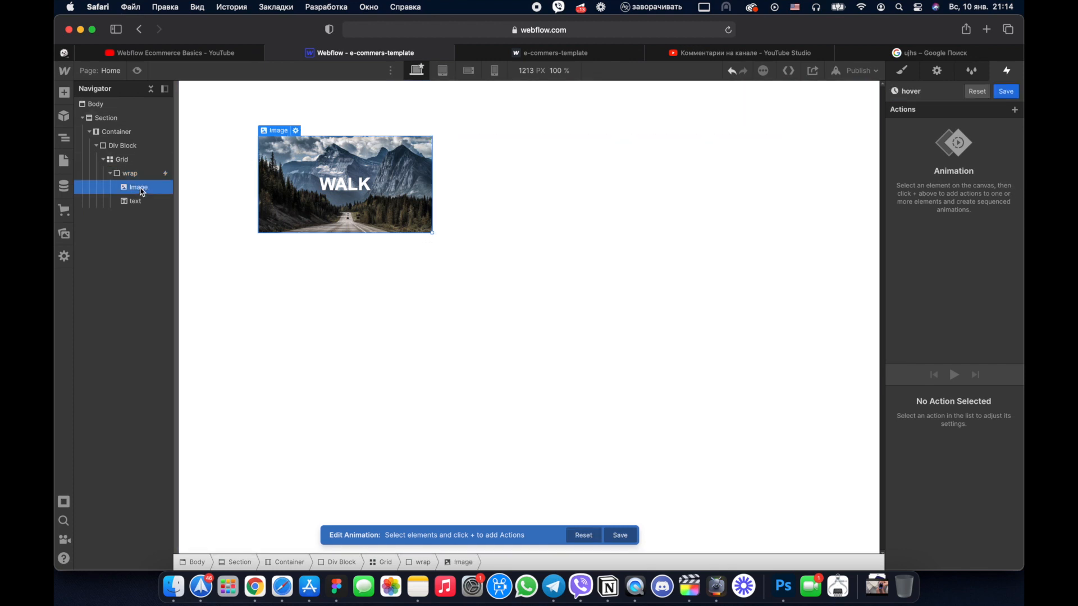
{"action": "left_click", "coordinate": [1015, 111]}
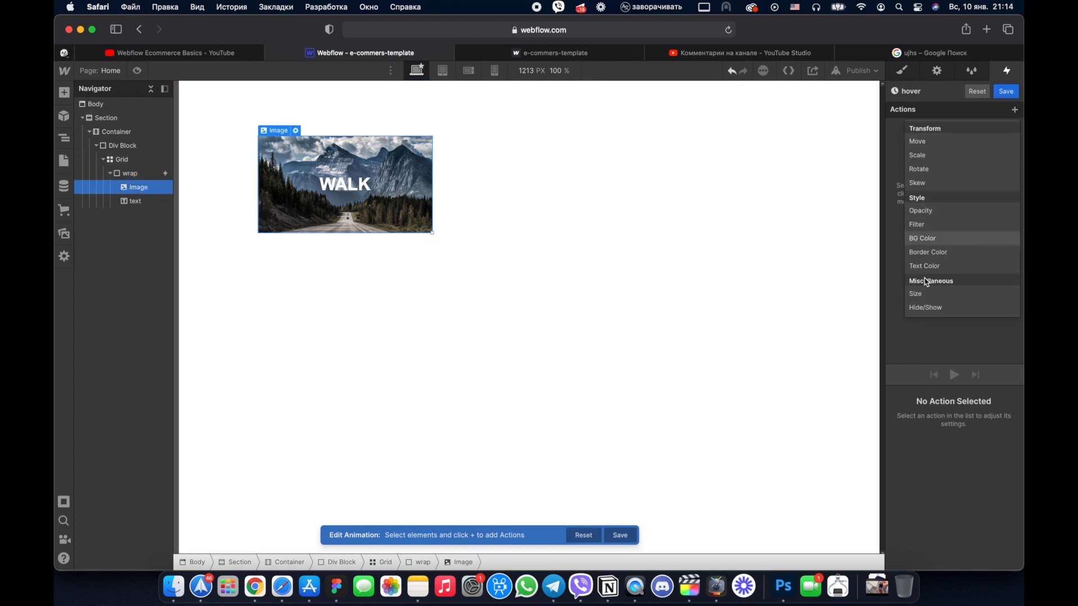
{"action": "left_click", "coordinate": [931, 225]}
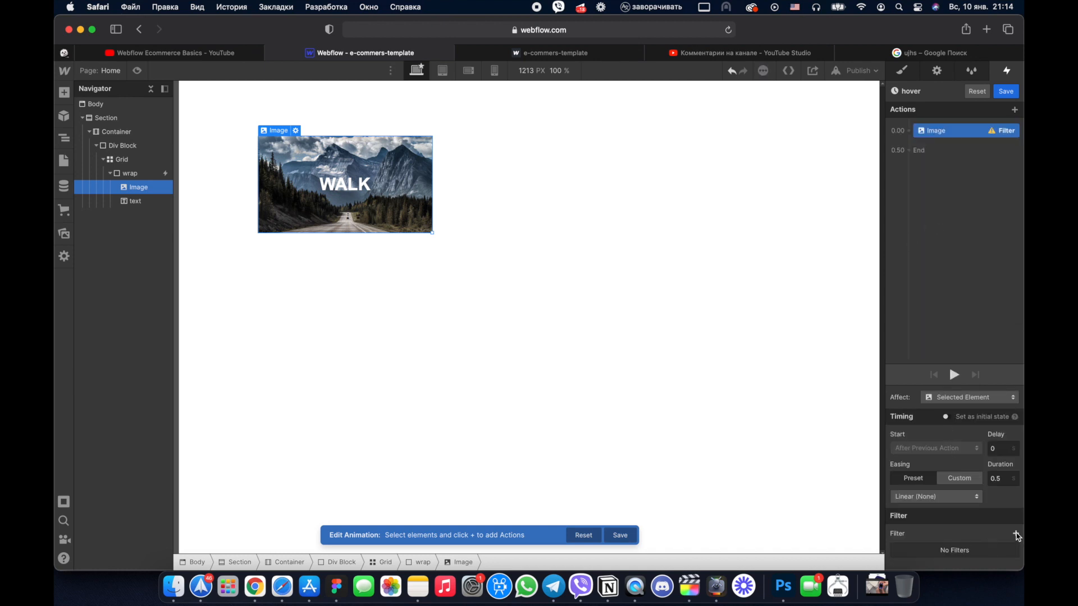
{"action": "left_click", "coordinate": [987, 531]}
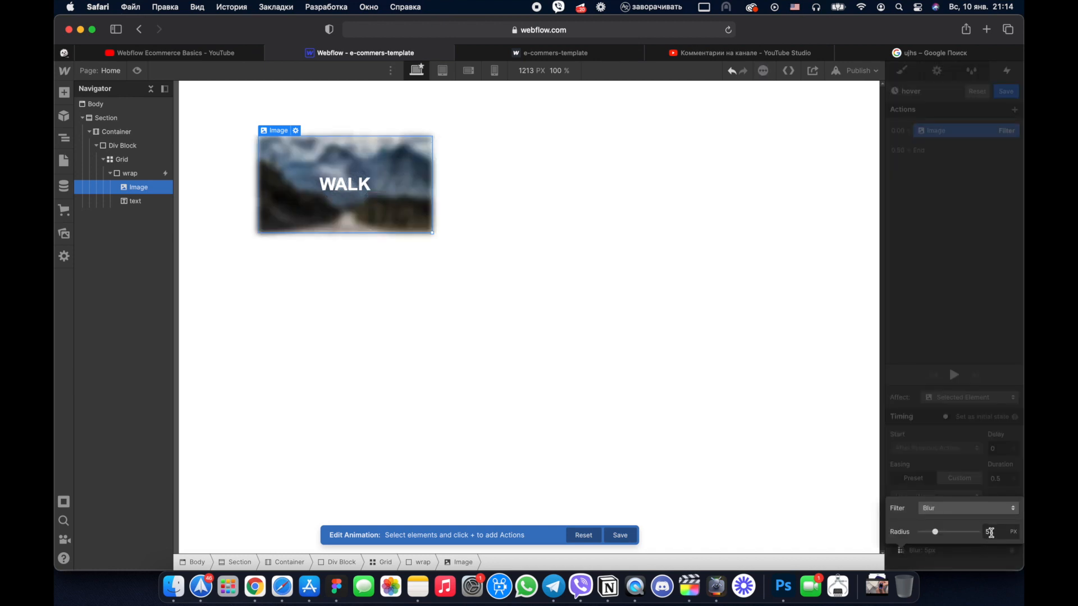
{"action": "type", "text": "3"}
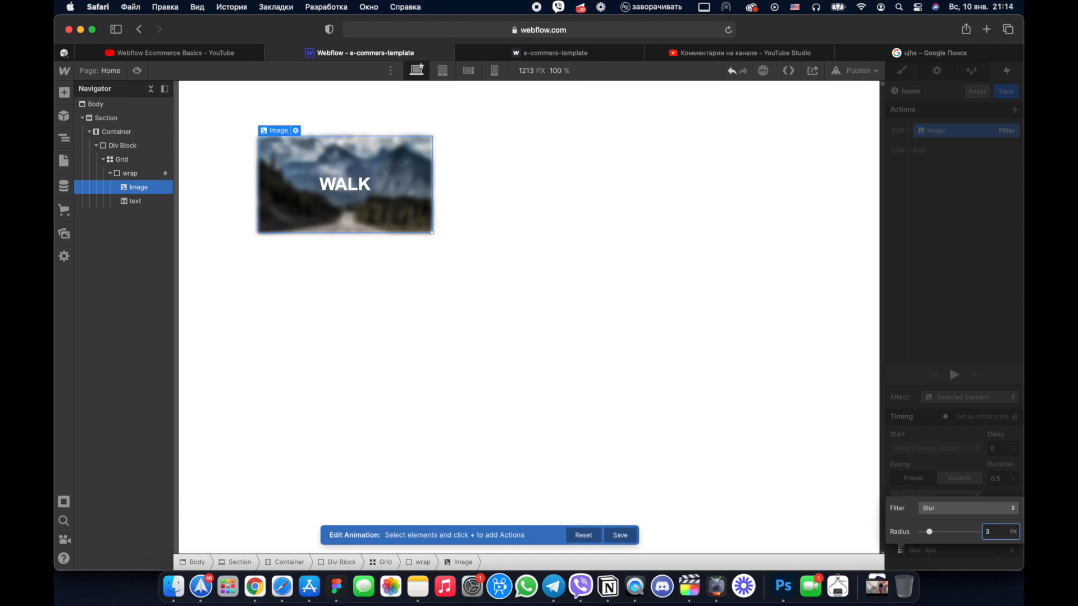
{"action": "left_click", "coordinate": [985, 216]}
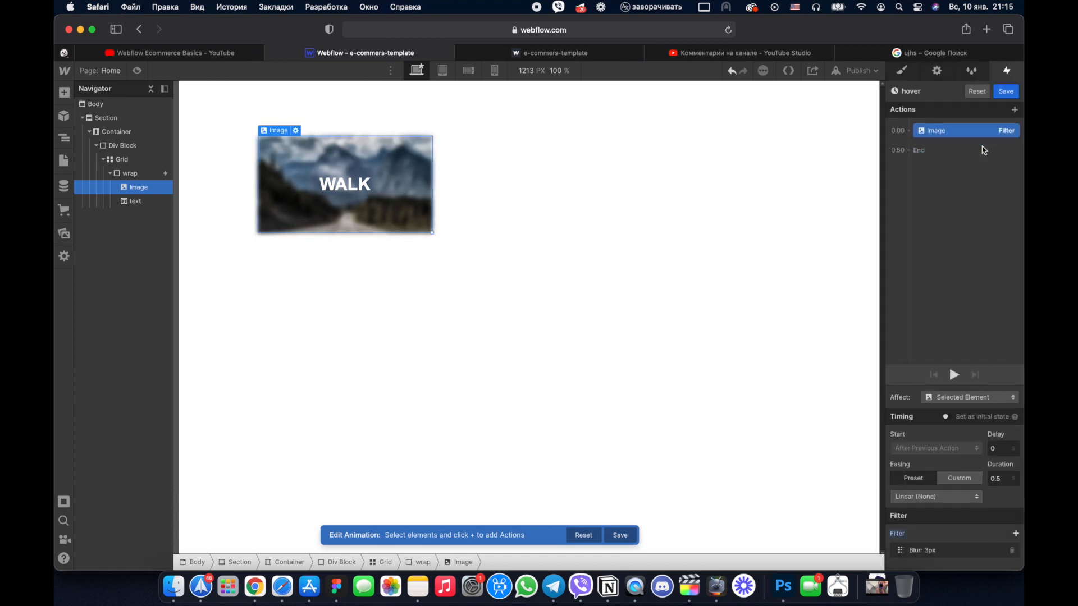
{"action": "left_click", "coordinate": [948, 418]}
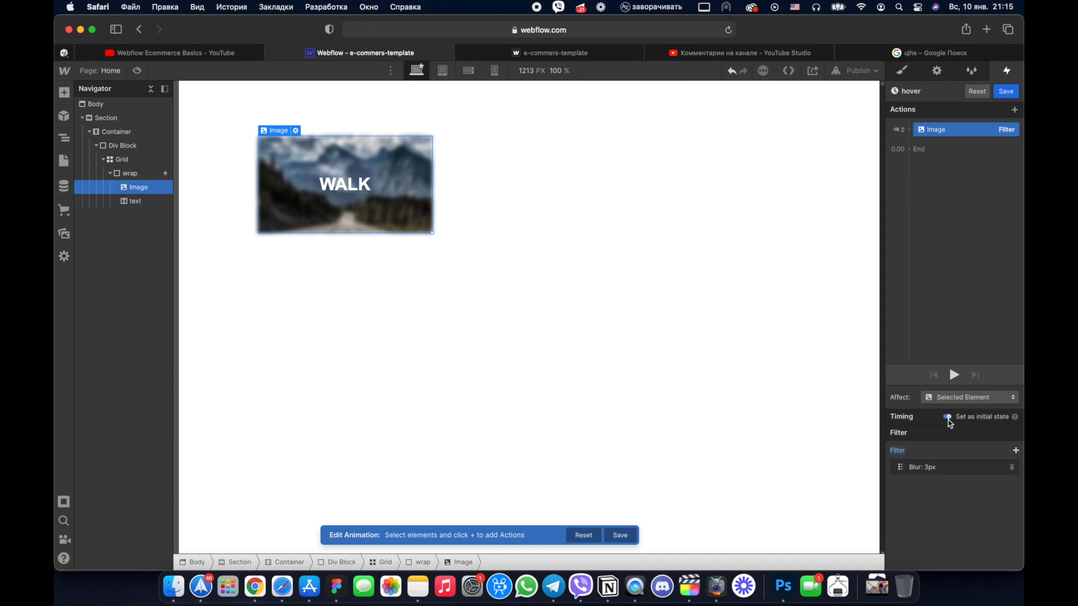
Step: Add a Filter action with a 0 px blur to the WALK text within the animation's initial state
{"action": "left_click", "coordinate": [909, 130]}
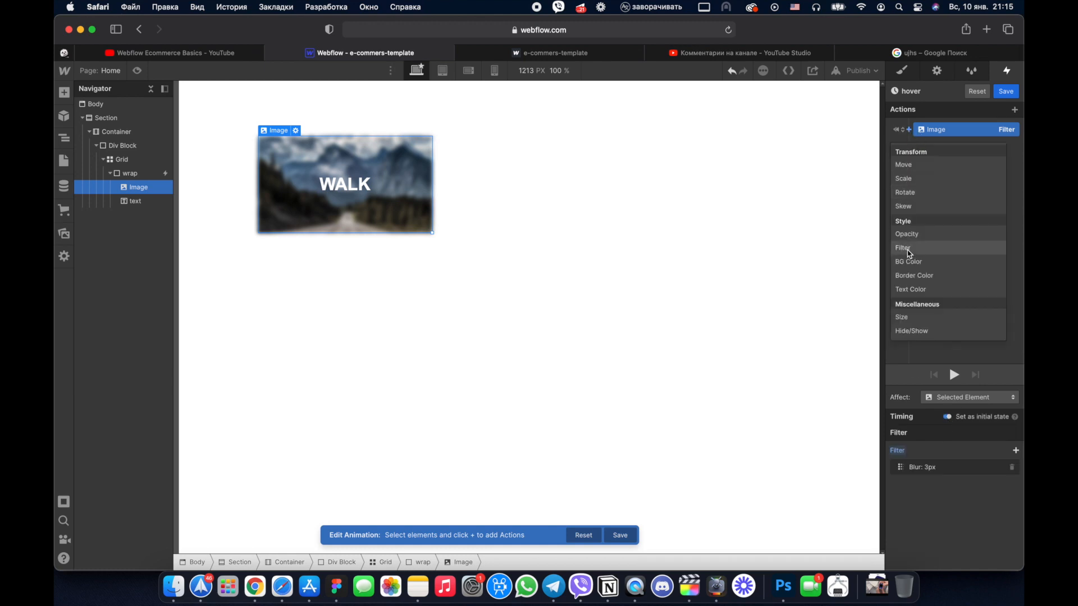
{"action": "left_click", "coordinate": [340, 185]}
{"action": "left_click", "coordinate": [910, 130]}
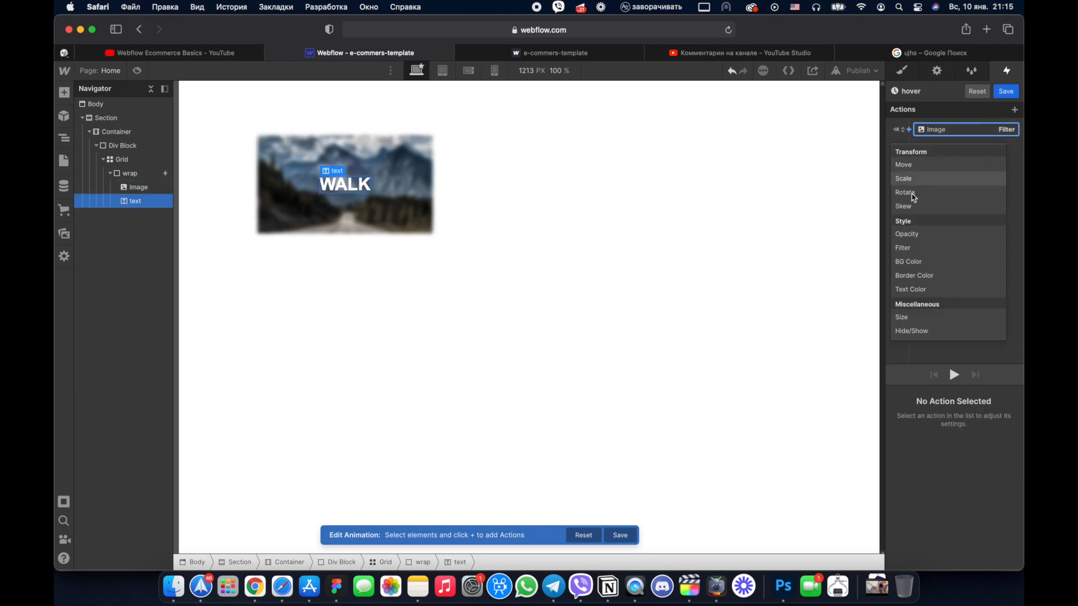
{"action": "left_click", "coordinate": [909, 248]}
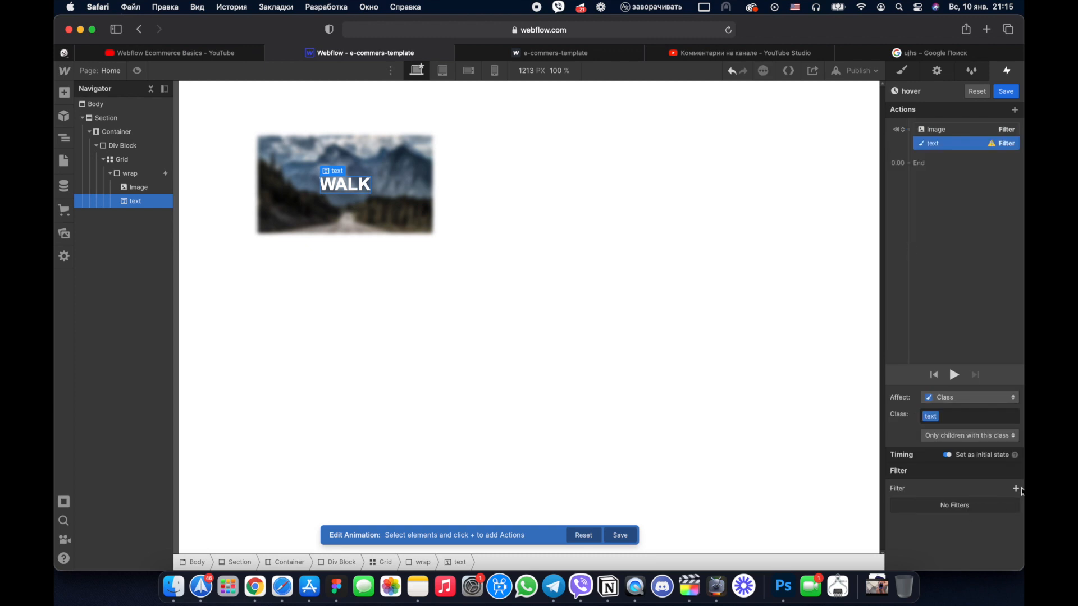
{"action": "left_click", "coordinate": [1017, 489]}
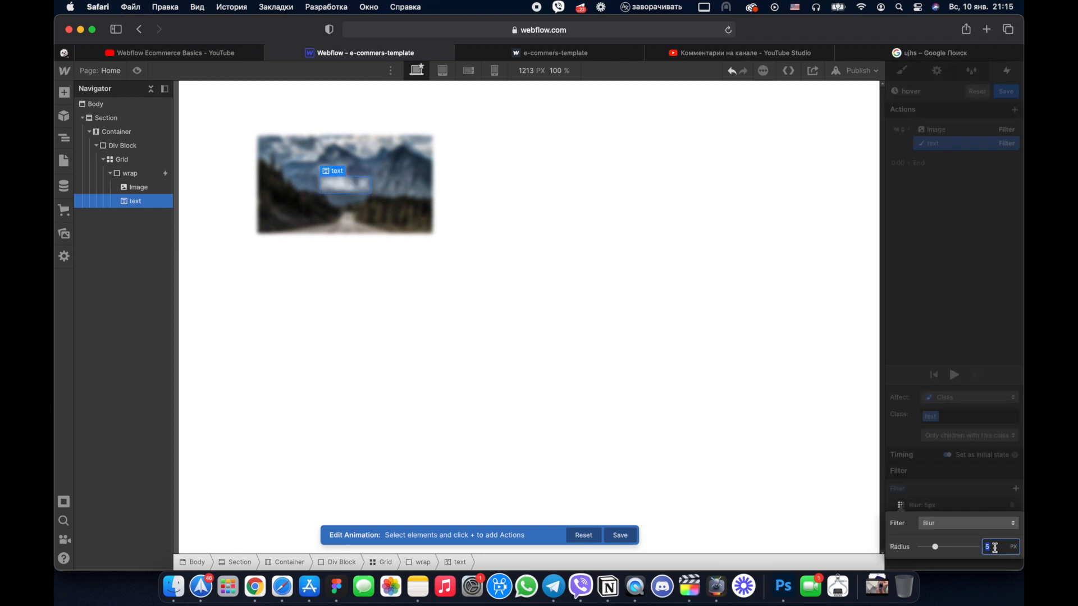
{"action": "type", "text": "0"}
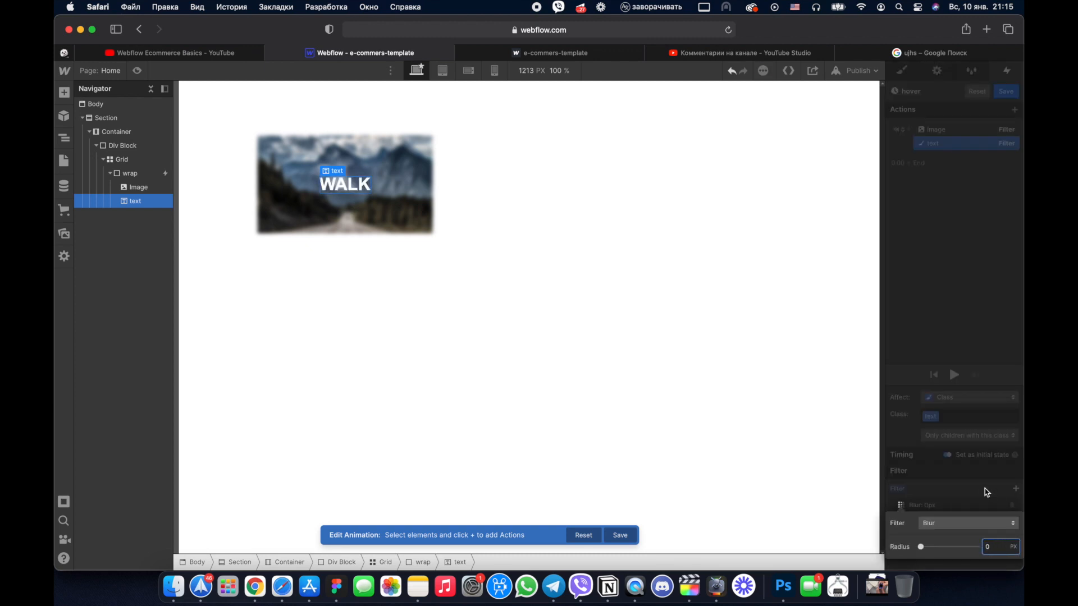
{"action": "left_click", "coordinate": [987, 492]}
Step: Duplicate the image and text Filter actions together as timed actions following the initial state
{"action": "left_click", "coordinate": [948, 130], "text": "shift"}
{"action": "right_click", "coordinate": [949, 144]}
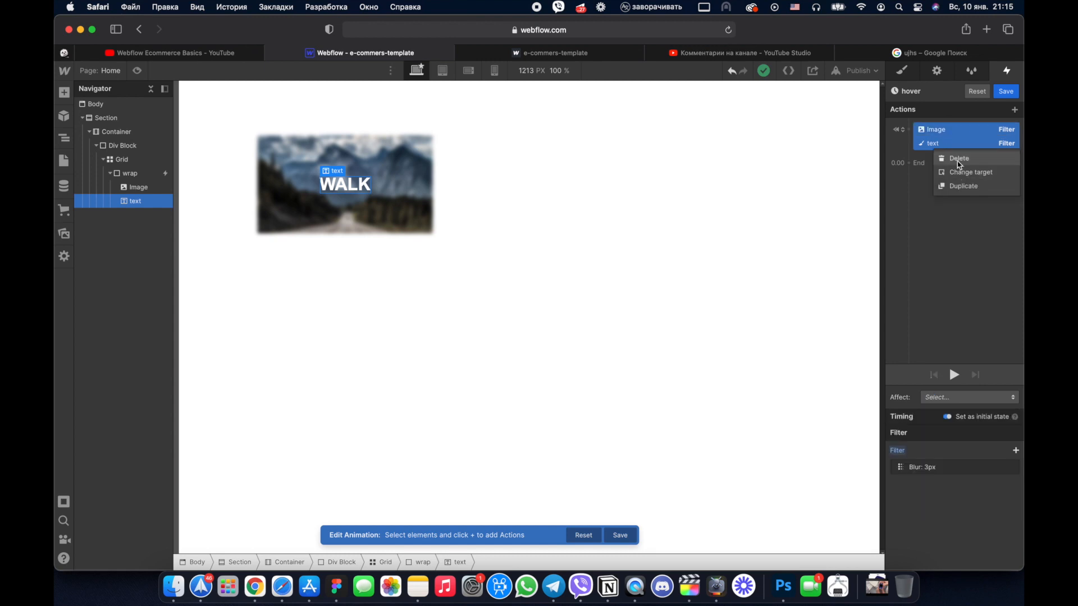
{"action": "left_click", "coordinate": [960, 185]}
{"action": "left_click", "coordinate": [953, 163]}
{"action": "mouse_move", "coordinate": [953, 163]}
{"action": "left_mouse_down"}
{"action": "mouse_move", "coordinate": [903, 159]}
{"action": "mouse_move", "coordinate": [948, 159]}
{"action": "left_mouse_up"}
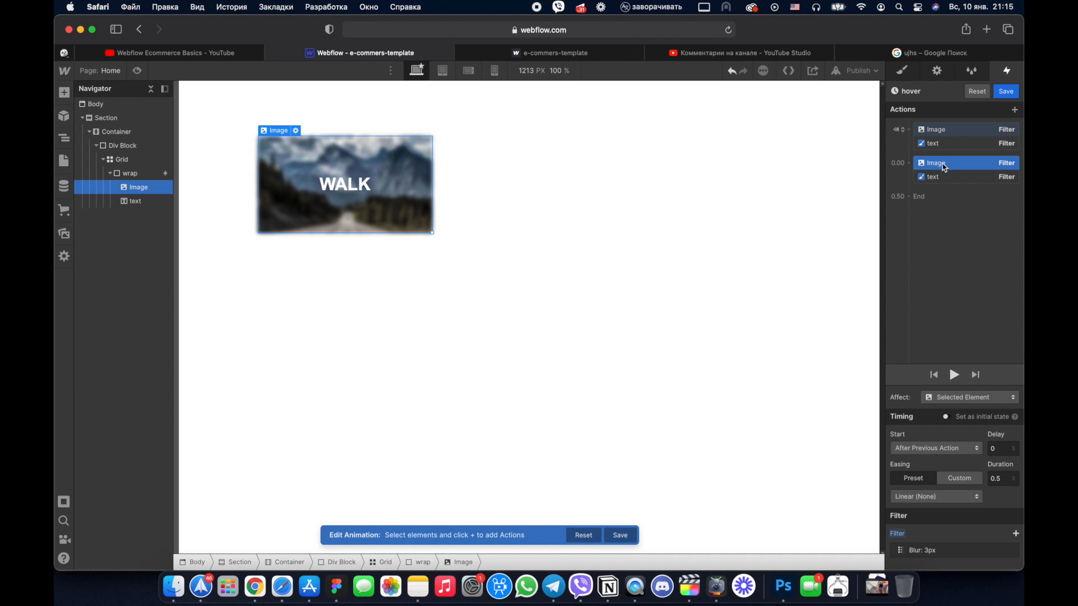
Step: Set the blur of the duplicated image action to 0 px and the duplicated text action to 3 px
{"action": "left_click", "coordinate": [938, 553]}
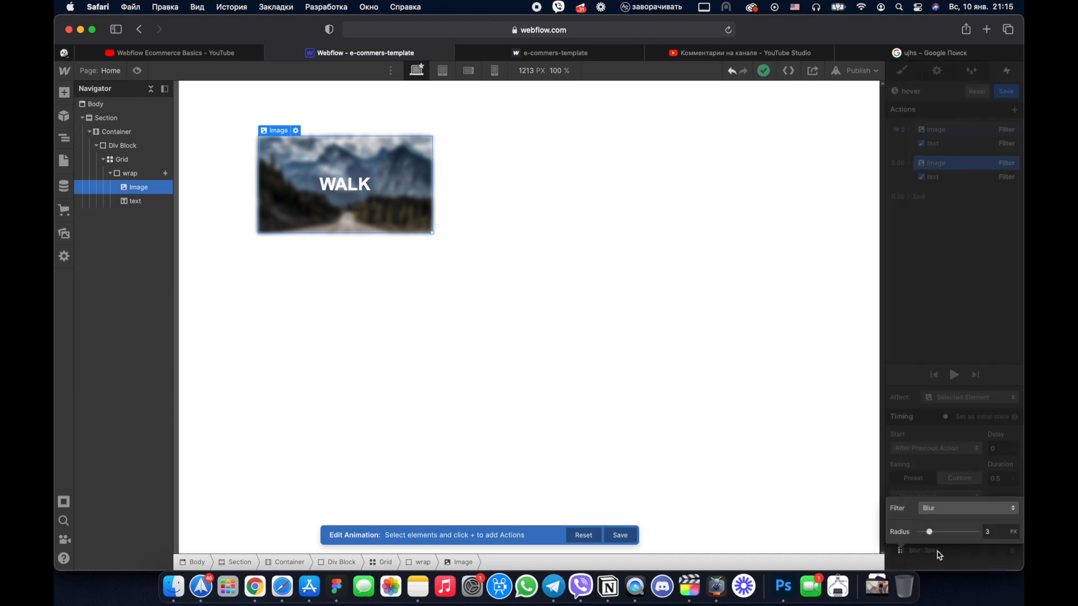
{"action": "left_click_drag", "start_coordinate": [930, 532], "coordinate": [888, 534]}
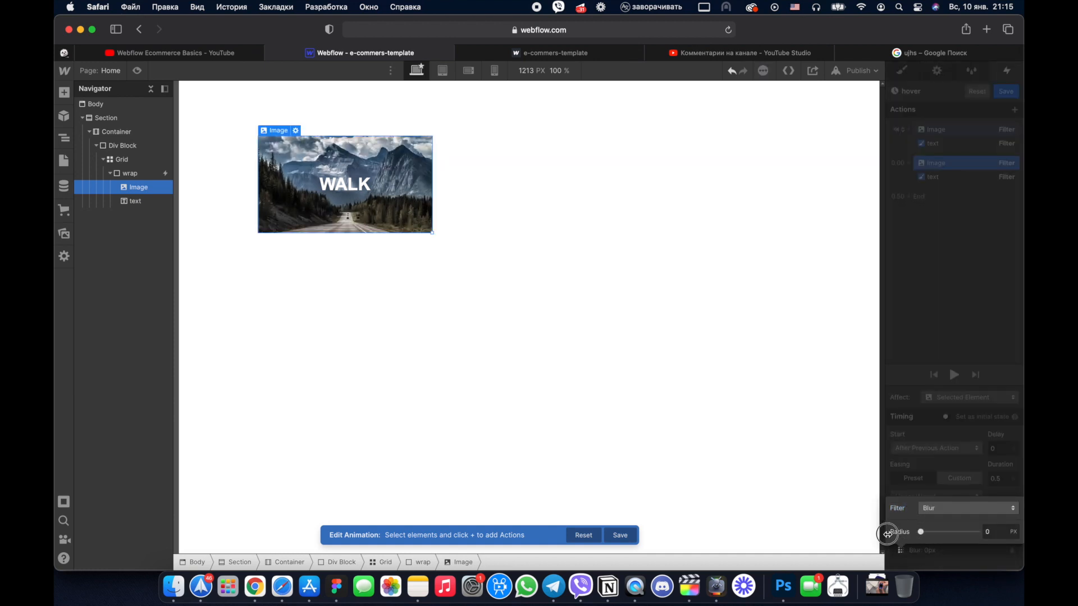
{"action": "left_click", "coordinate": [946, 183]}
{"action": "left_click", "coordinate": [947, 177]}
{"action": "scroll", "coordinate": [935, 562], "scroll_direction": "down", "scroll_amount": 1}
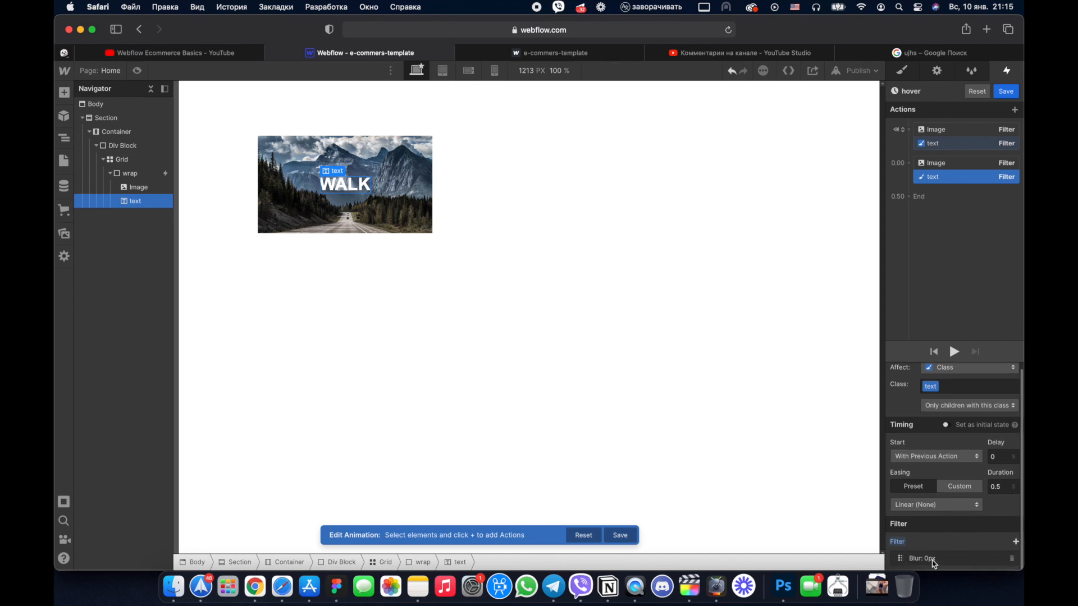
{"action": "left_click", "coordinate": [935, 559]}
{"action": "left_click", "coordinate": [993, 540]}
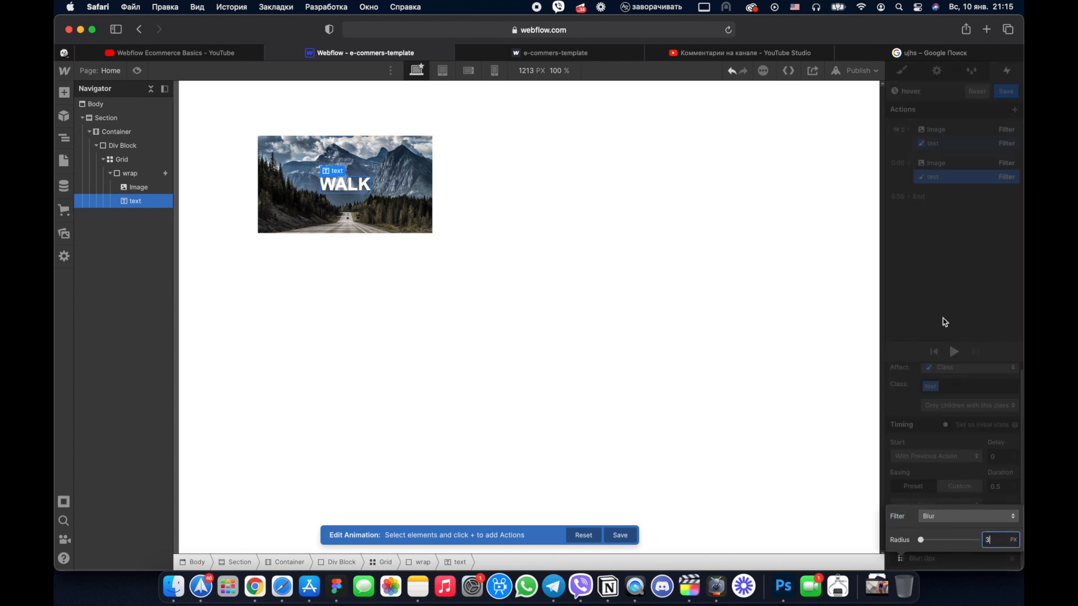
{"action": "left_click", "coordinate": [937, 164]}
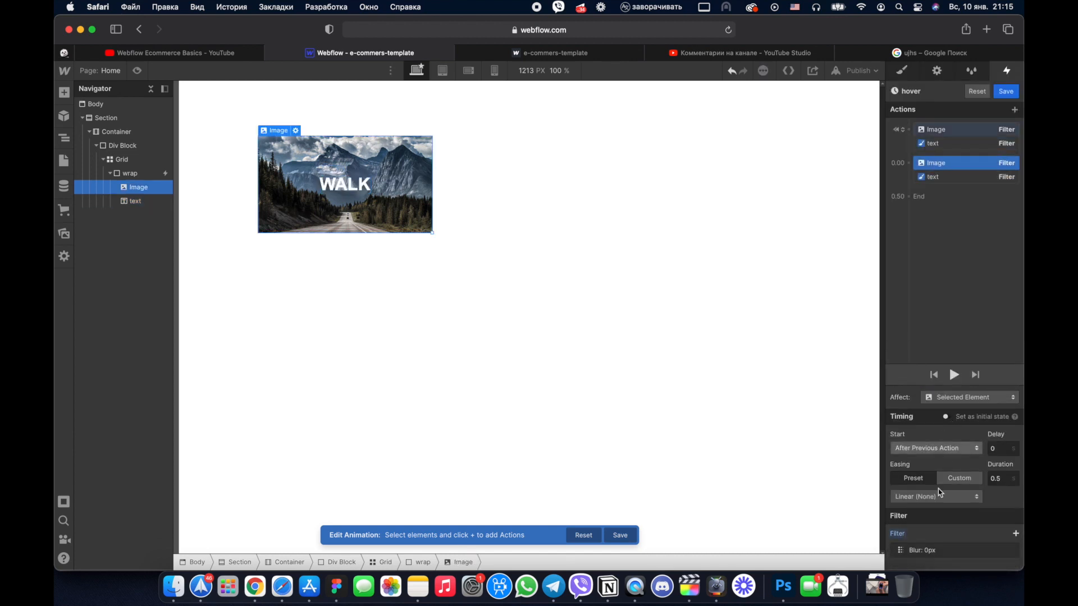
{"action": "left_click", "coordinate": [950, 398]}
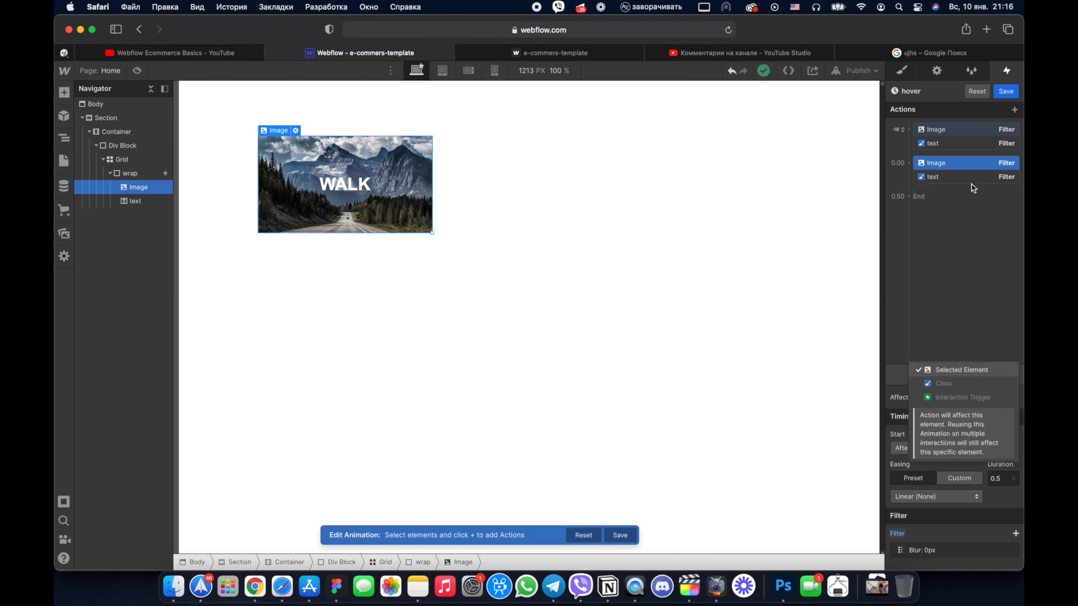
{"action": "left_click", "coordinate": [962, 370]}
{"action": "left_click", "coordinate": [937, 130]}
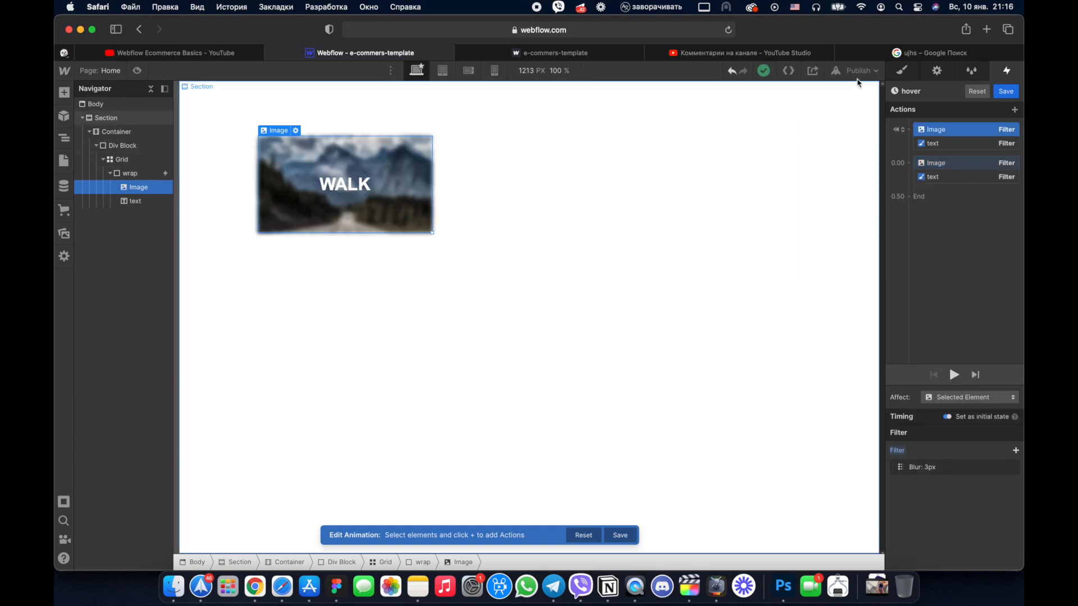
Step: Create the class img and assign it to the image
{"action": "left_click", "coordinate": [903, 71]}
{"action": "left_click", "coordinate": [938, 124]}
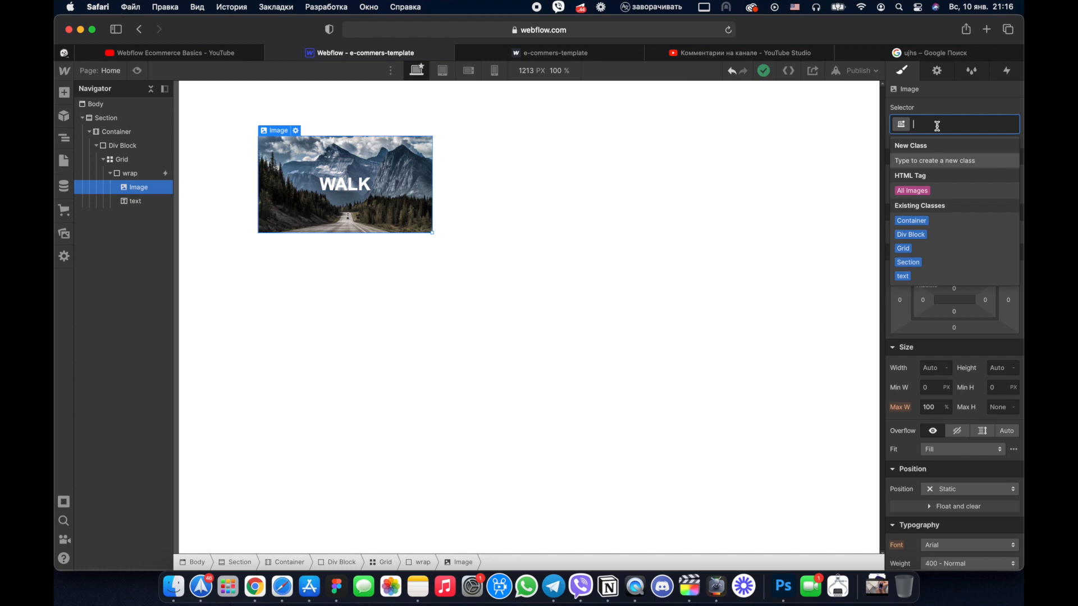
{"action": "type", "text": "img"}
{"action": "key", "text": "Return"}
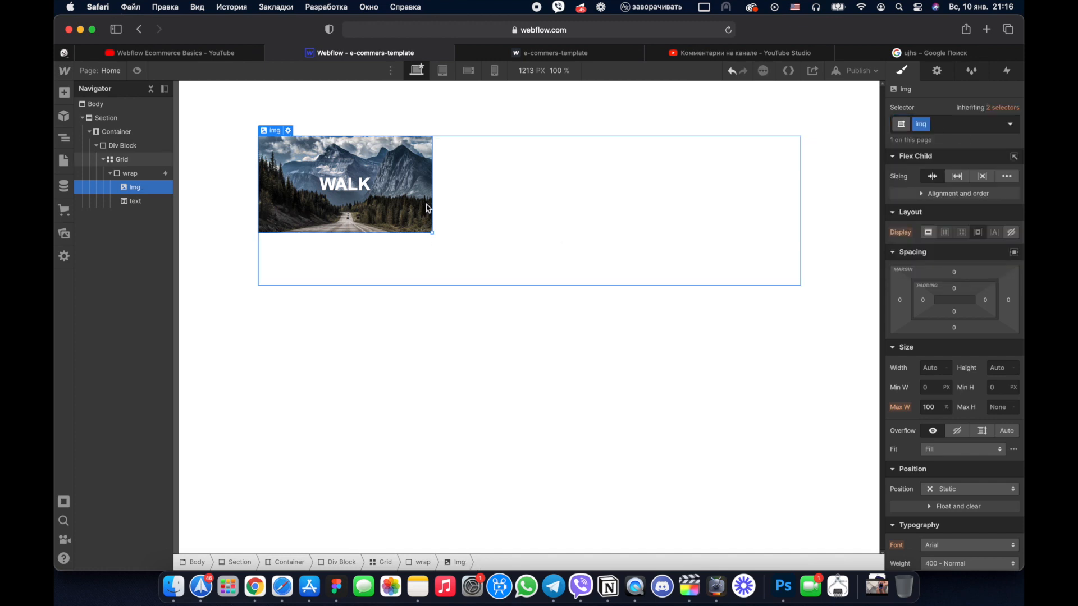
Step: Make the img Filter actions in the wrap block's hover animation affect the img class, and save the animation
{"action": "left_click", "coordinate": [130, 172]}
{"action": "left_click", "coordinate": [1008, 71]}
{"action": "left_click", "coordinate": [932, 126]}
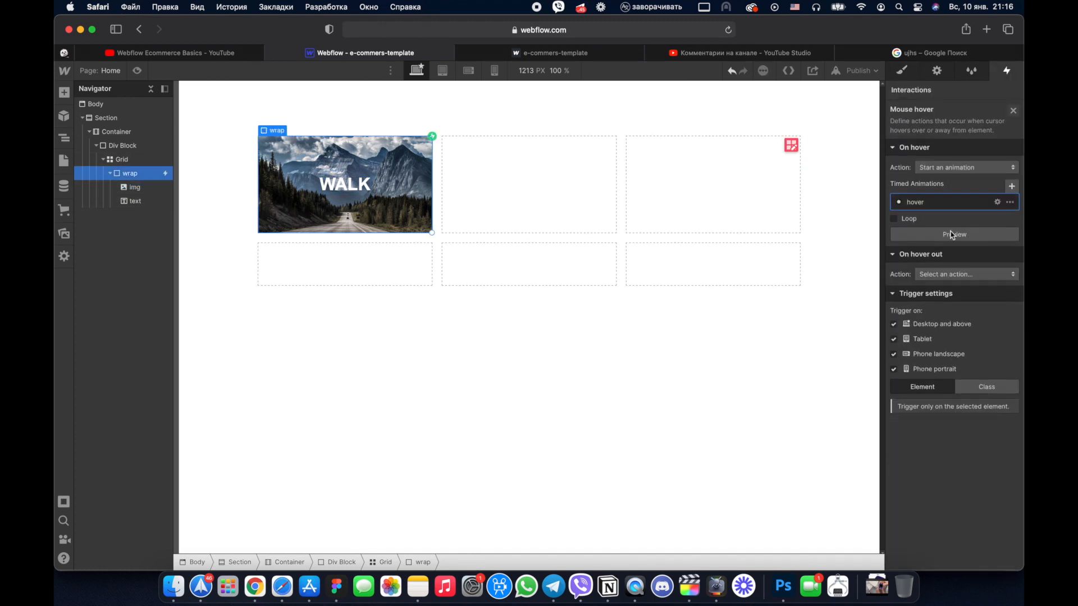
{"action": "left_click", "coordinate": [952, 204]}
{"action": "left_click", "coordinate": [935, 163]}
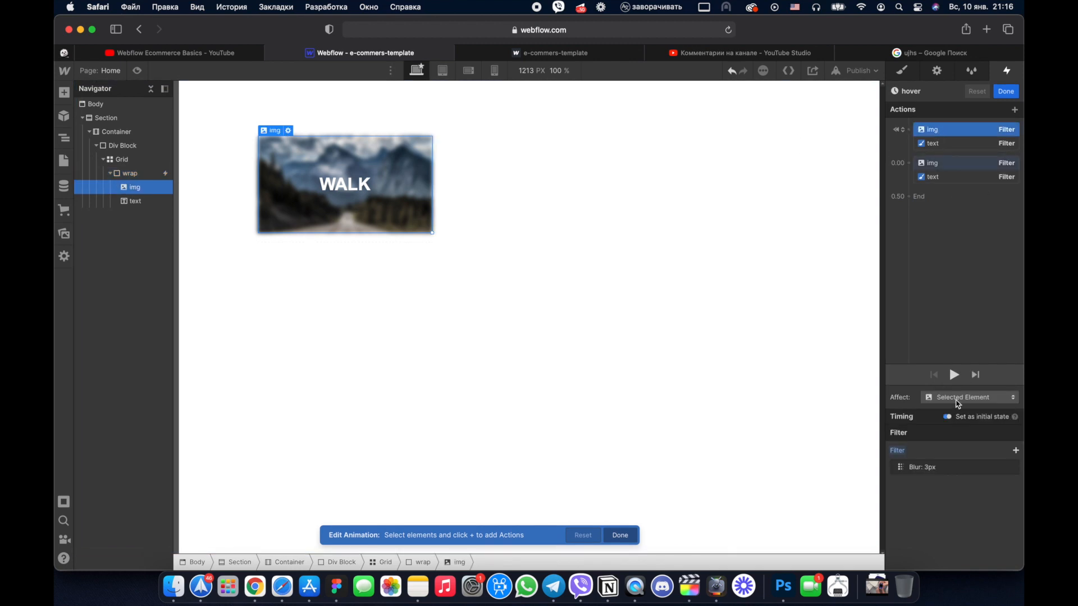
{"action": "left_click", "coordinate": [960, 398]}
{"action": "left_click", "coordinate": [943, 380]}
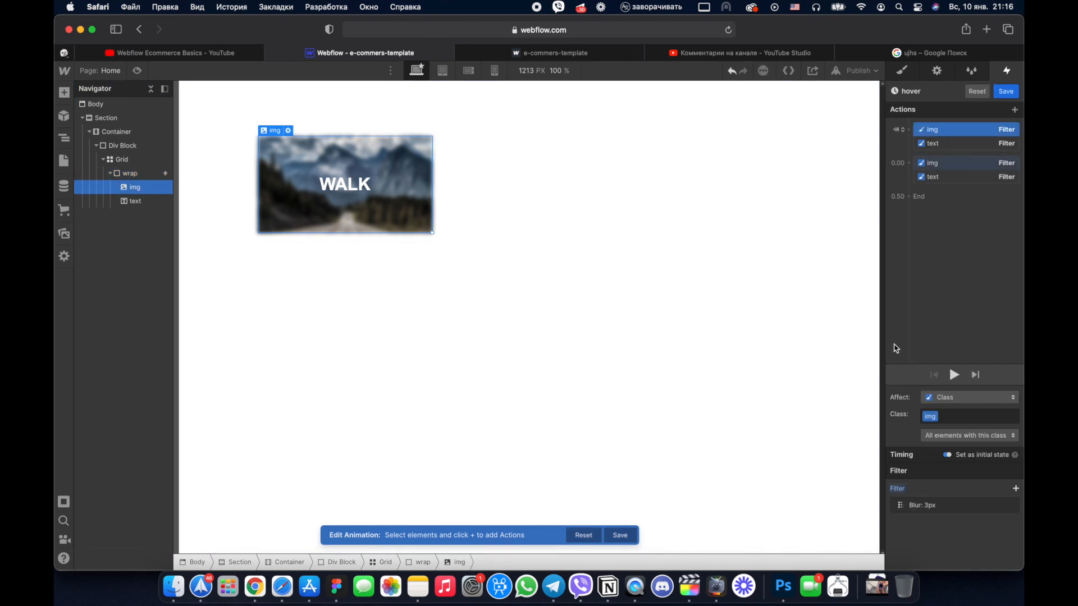
{"action": "left_click", "coordinate": [1006, 91]}
Step: Set the On hover out action to start an animation, using a duplicate of the hover animation
{"action": "left_click", "coordinate": [955, 274]}
{"action": "left_click", "coordinate": [949, 298]}
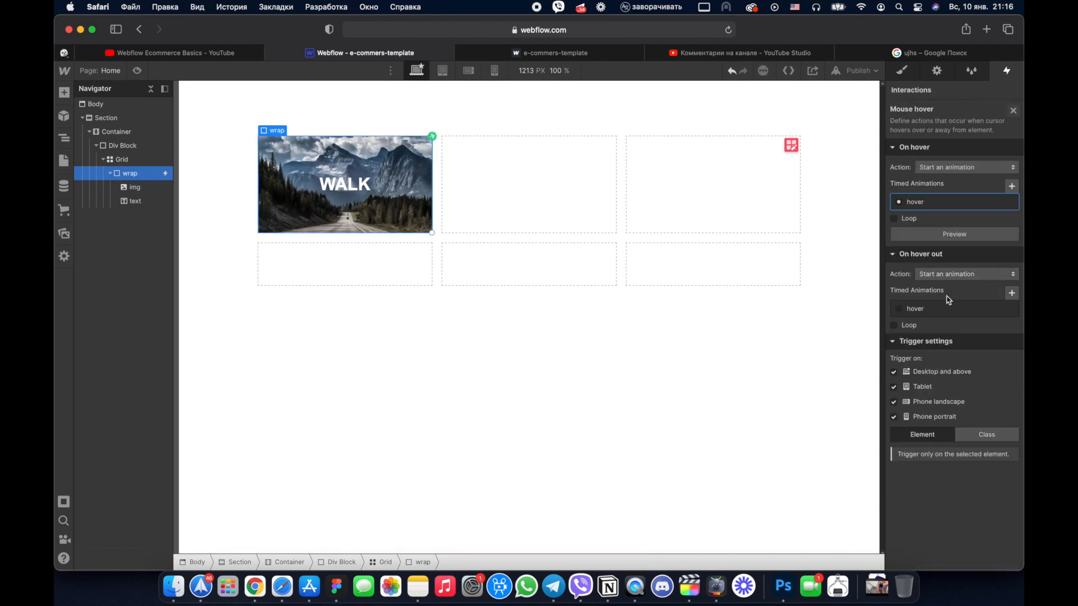
{"action": "left_click", "coordinate": [1010, 310]}
{"action": "left_click", "coordinate": [975, 355]}
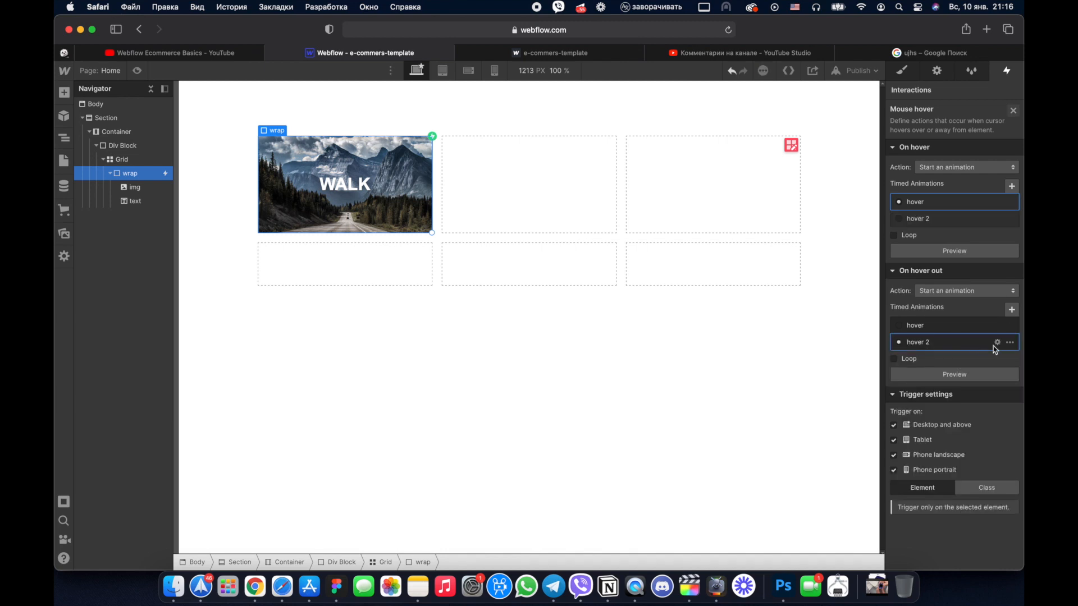
Step: Delete the timed img and text Filter actions from the hover 2 animation, keeping the initial-state pair
{"action": "left_click", "coordinate": [998, 343]}
{"action": "left_click", "coordinate": [954, 165]}
{"action": "right_click", "coordinate": [957, 168]}
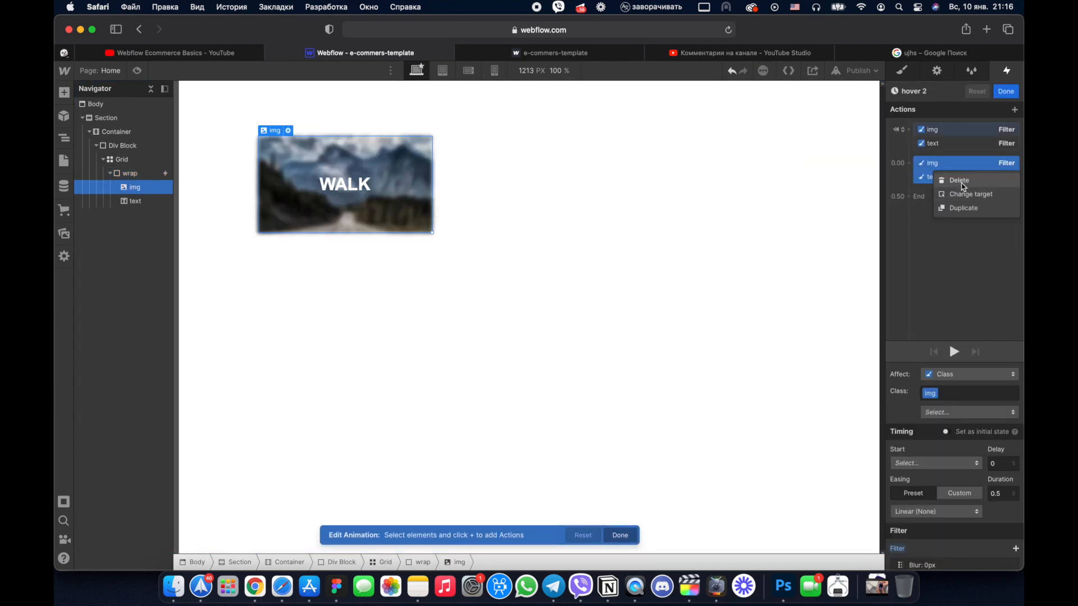
{"action": "left_click", "coordinate": [963, 187]}
Step: Turn off the initial state for the remaining img and text actions in hover 2
{"action": "left_click", "coordinate": [947, 132], "text": "shift"}
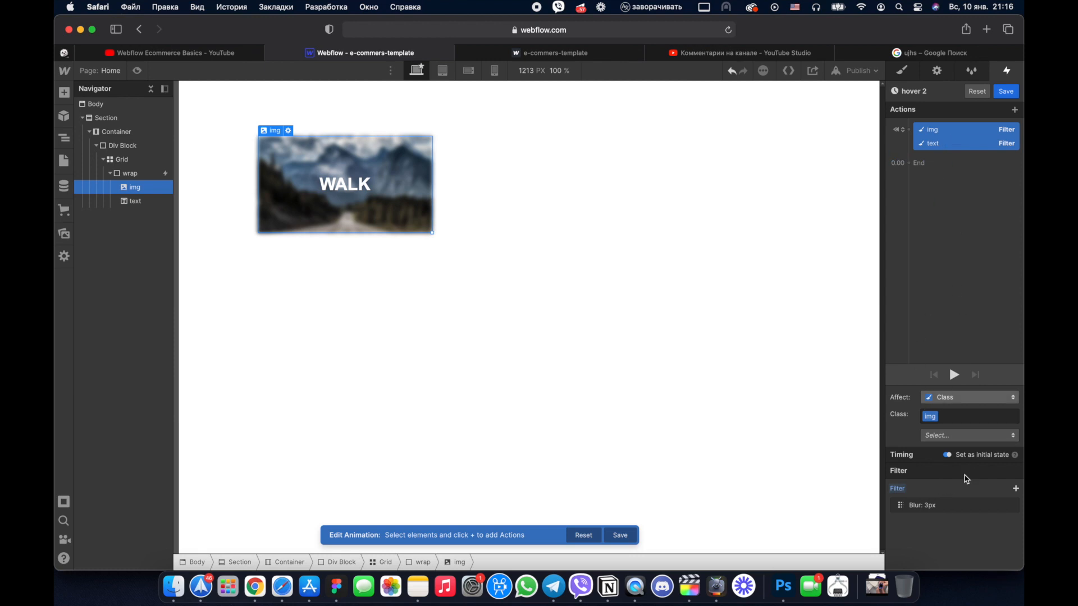
{"action": "left_click", "coordinate": [948, 455]}
{"action": "left_click", "coordinate": [955, 297]}
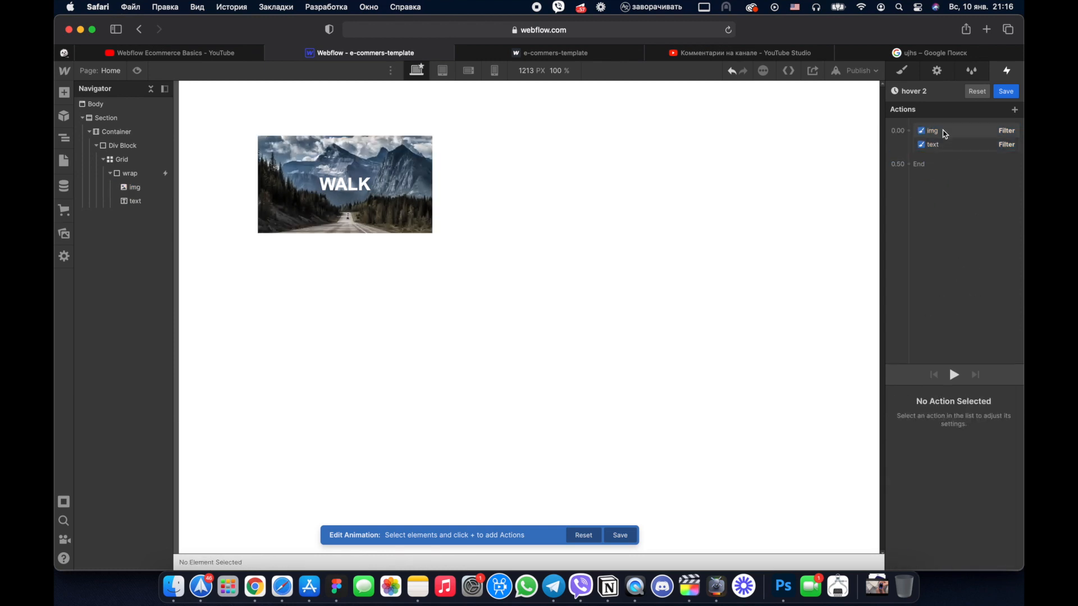
Step: Limit the img action in hover 2 to only children with this class, and save the animation
{"action": "left_click", "coordinate": [939, 132]}
{"action": "left_click", "coordinate": [960, 413]}
{"action": "left_click", "coordinate": [956, 386]}
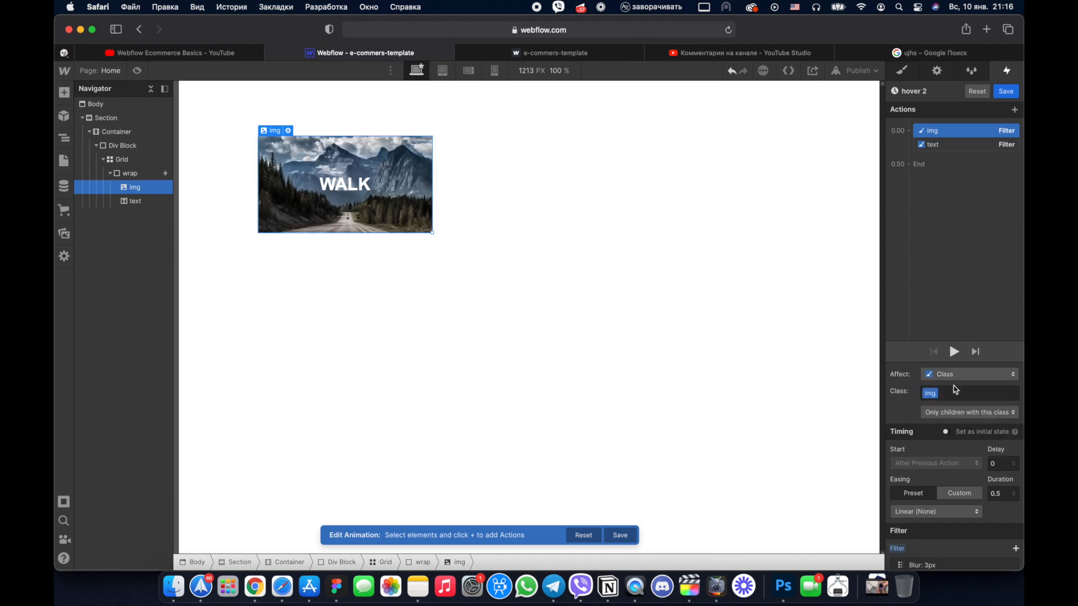
{"action": "left_click", "coordinate": [947, 146]}
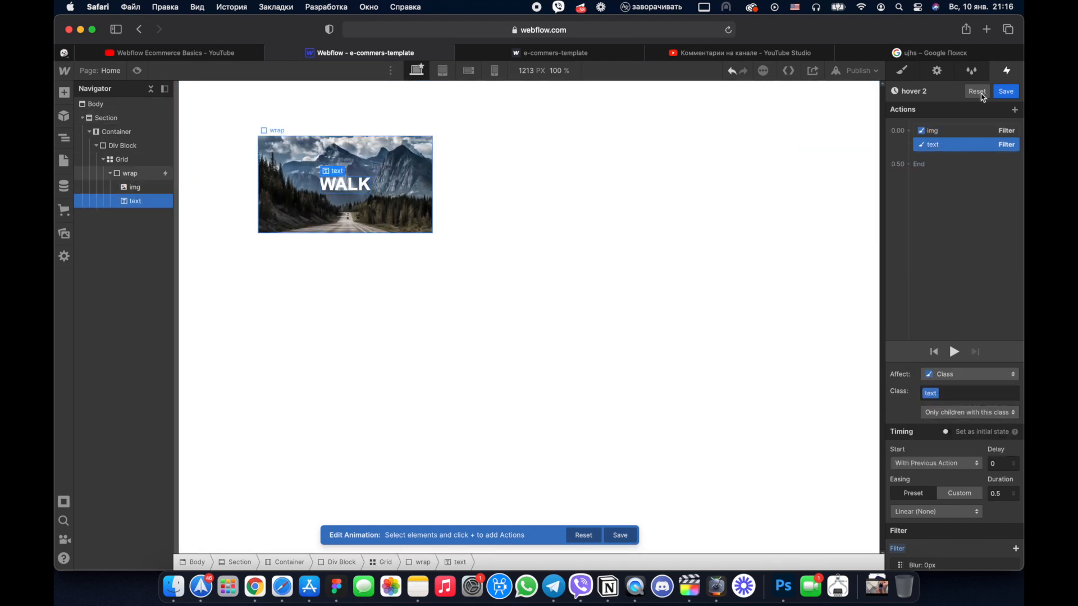
{"action": "left_click", "coordinate": [1006, 91]}
Step: Set the easing of both the img and text actions in hover 2 to Ease
{"action": "left_click", "coordinate": [986, 361]}
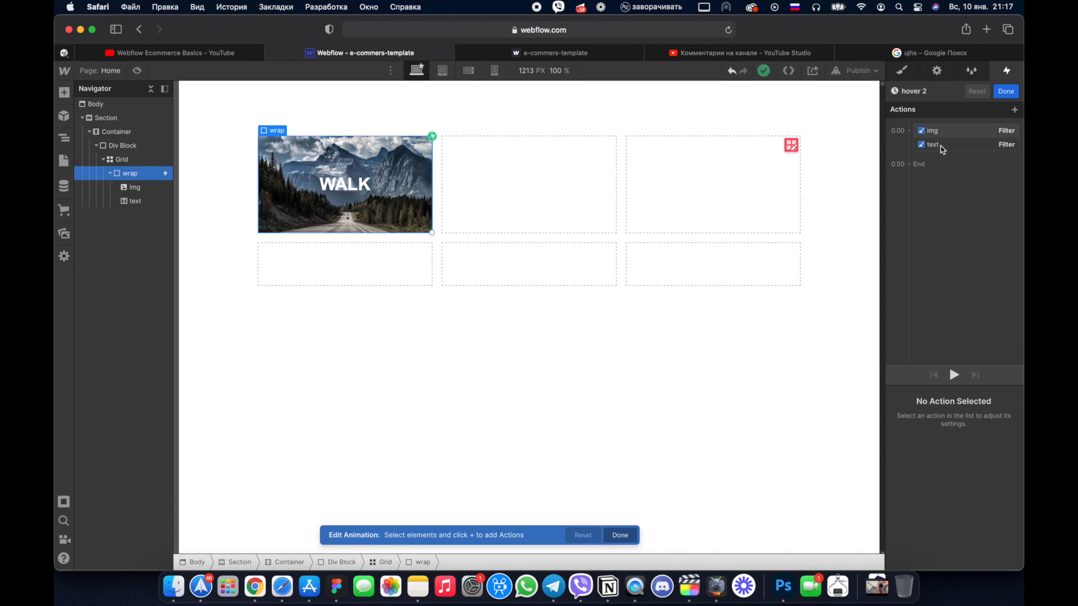
{"action": "left_click", "coordinate": [943, 149]}
{"action": "left_click", "coordinate": [935, 138], "text": "shift"}
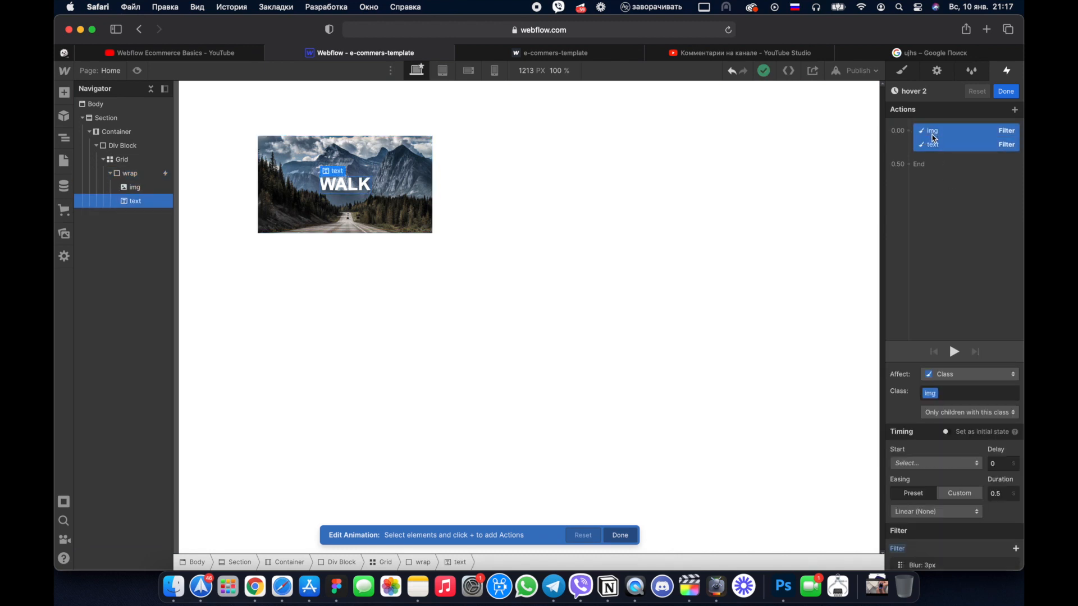
{"action": "left_click", "coordinate": [924, 512]}
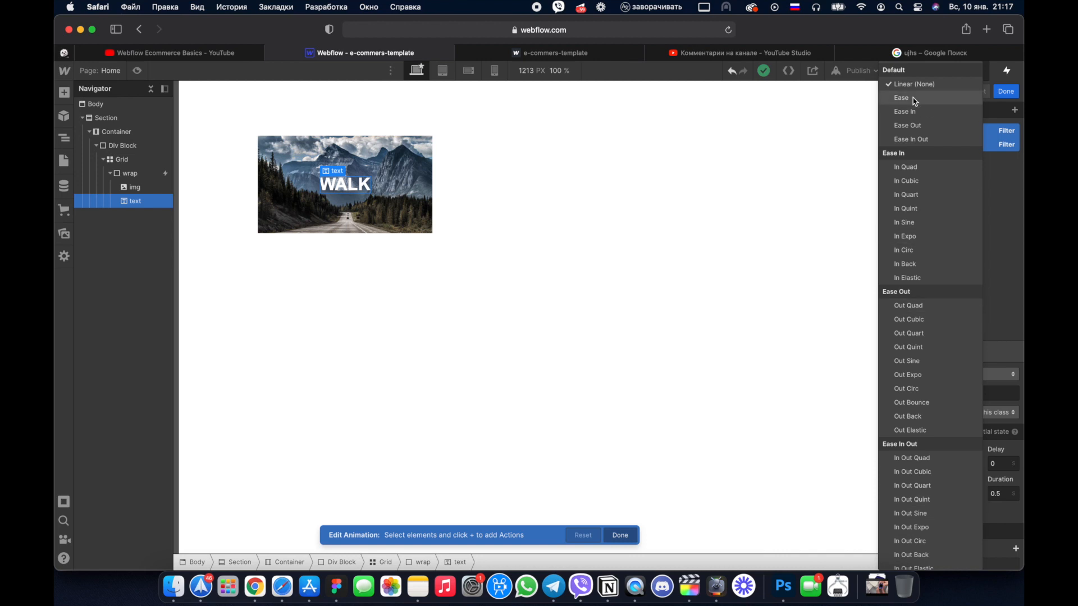
{"action": "left_click", "coordinate": [915, 99]}
{"action": "left_click", "coordinate": [1018, 95]}
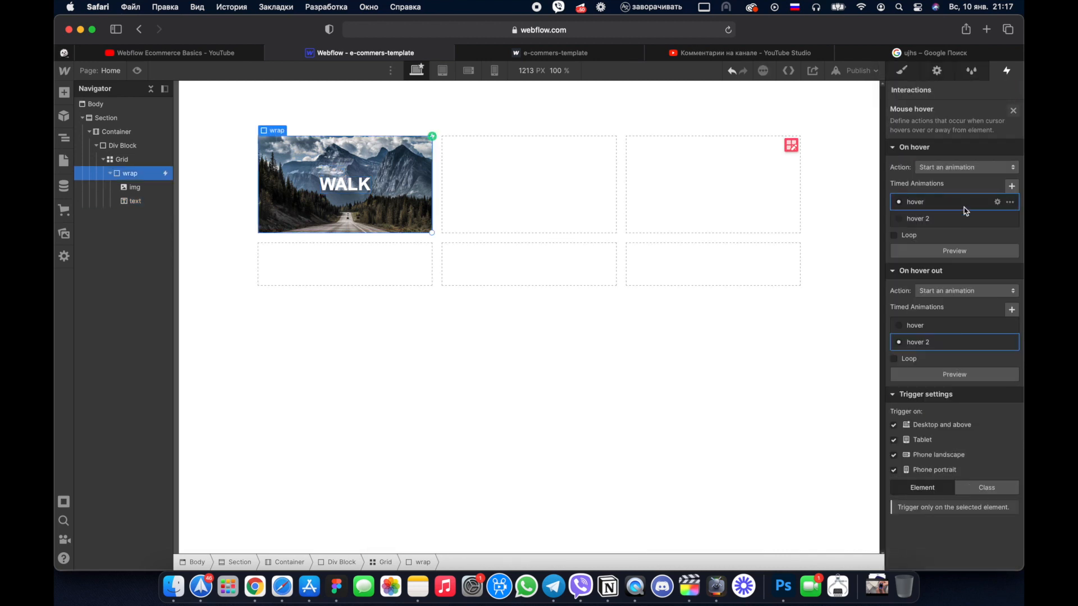
Step: Set the easing of the timed img and text actions in the hover animation to Ease, and preview the effect on the page
{"action": "left_click", "coordinate": [1001, 206]}
{"action": "left_click", "coordinate": [938, 163]}
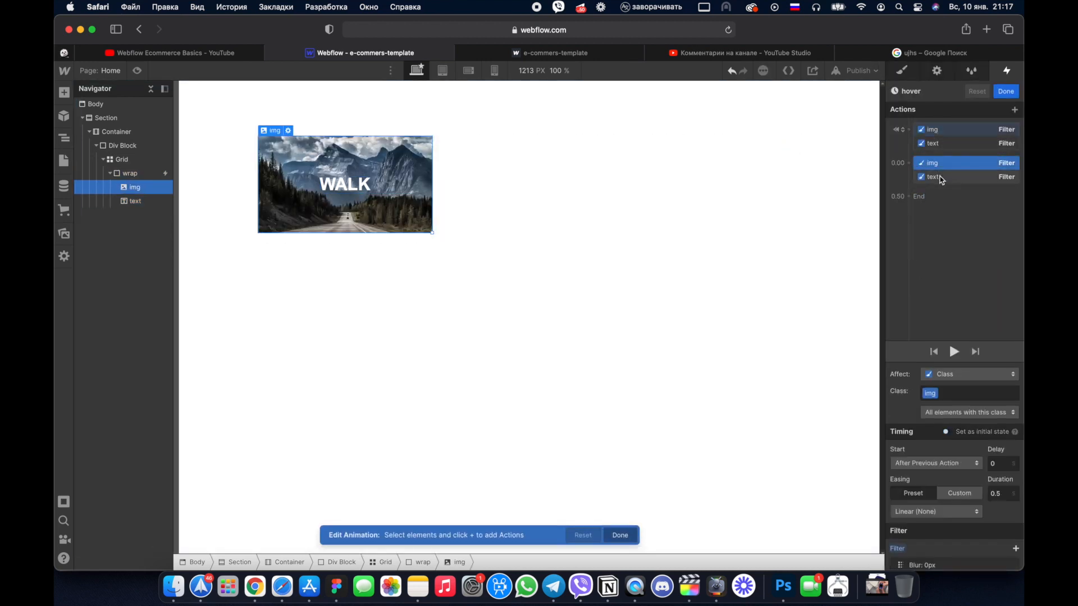
{"action": "left_click", "coordinate": [939, 178], "text": "shift"}
{"action": "left_click", "coordinate": [930, 512]}
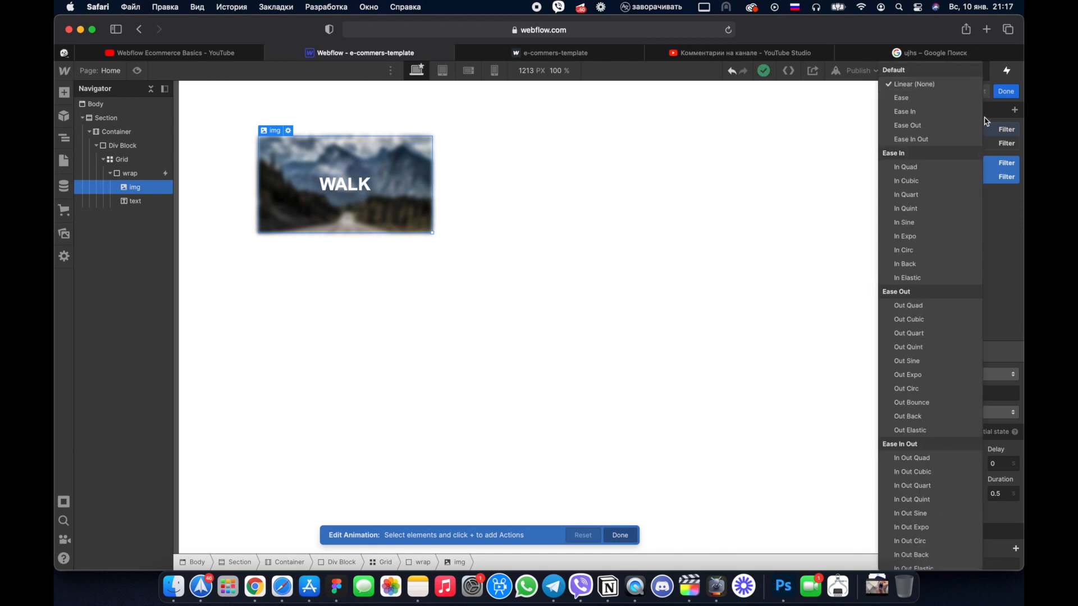
{"action": "left_click", "coordinate": [913, 99]}
{"action": "left_click", "coordinate": [1006, 92]}
{"action": "left_click", "coordinate": [136, 70]}
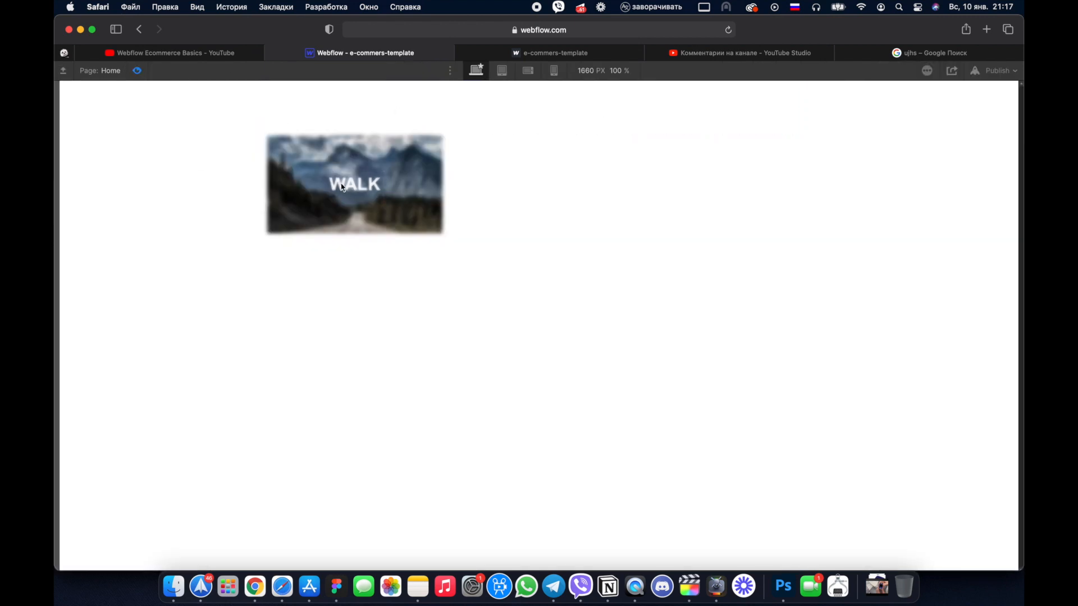
{"action": "left_click", "coordinate": [138, 72]}
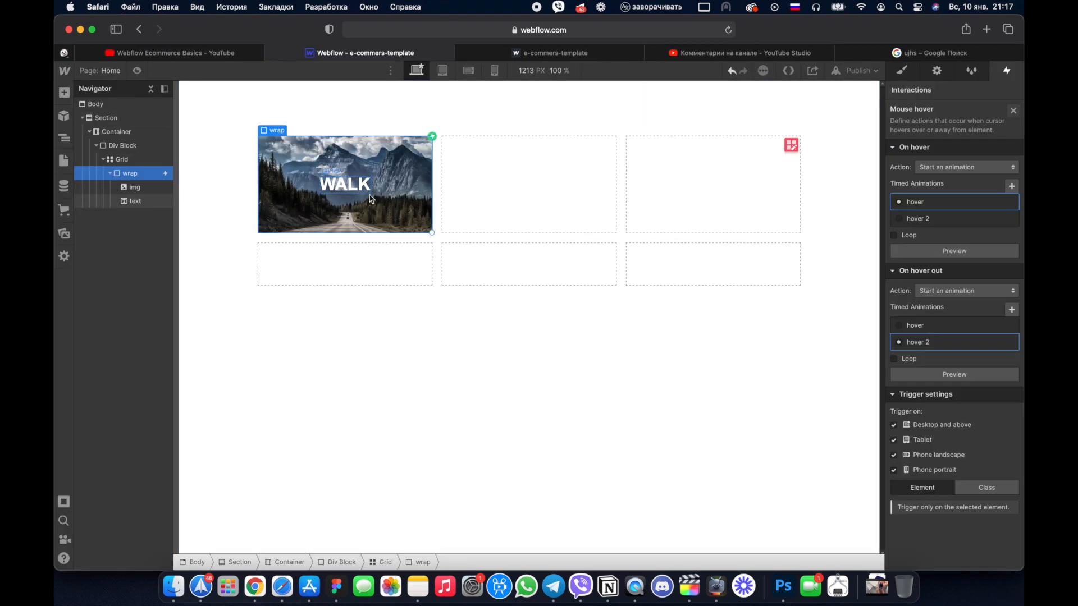
Step: Try a 2 px blur radius on the timed text action in the hover animation, restore it to 3 px, and save
{"action": "left_click", "coordinate": [931, 204]}
{"action": "left_click", "coordinate": [953, 175]}
{"action": "left_click", "coordinate": [940, 568]}
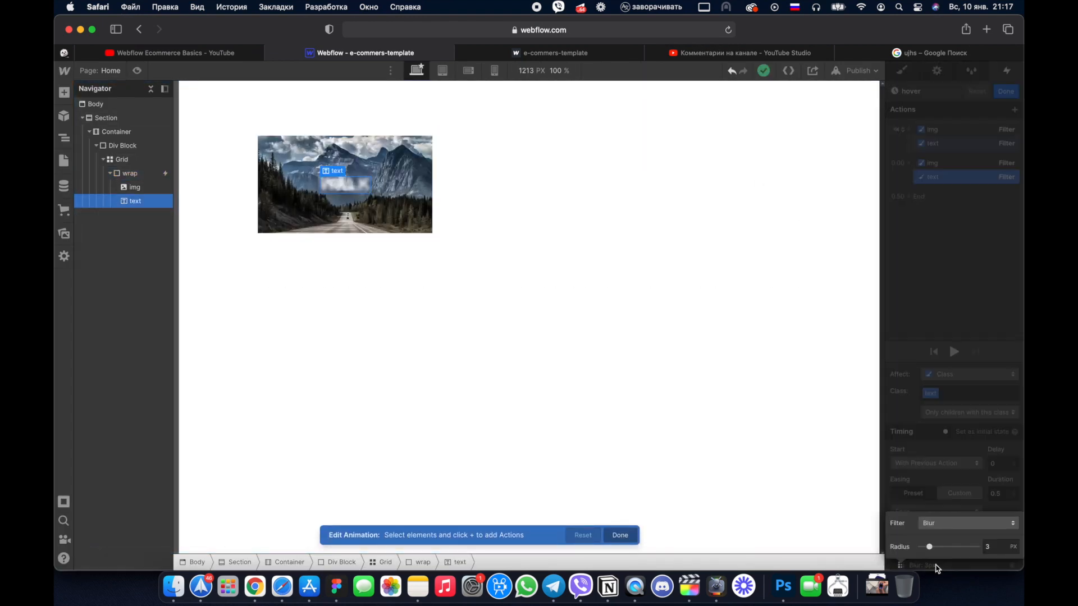
{"action": "key", "text": "Return"}
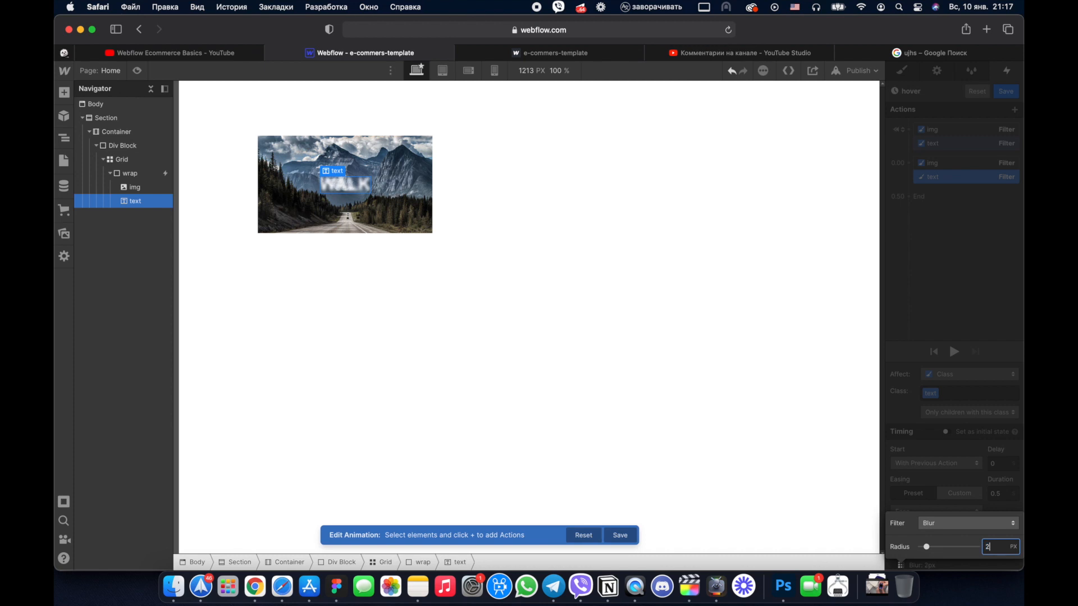
{"action": "left_click", "coordinate": [970, 289]}
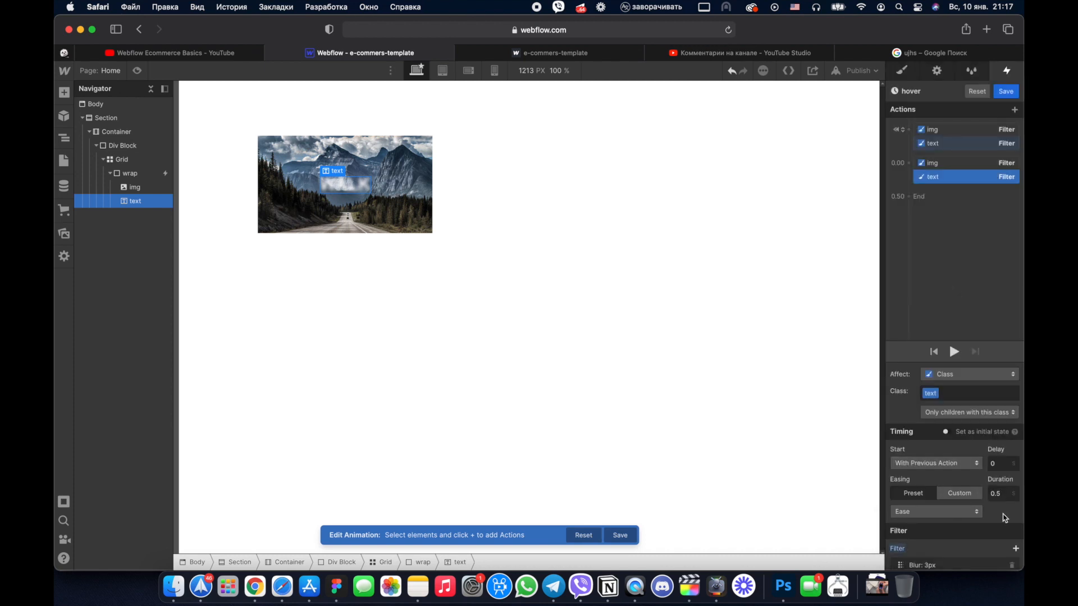
{"action": "left_click", "coordinate": [1006, 91]}
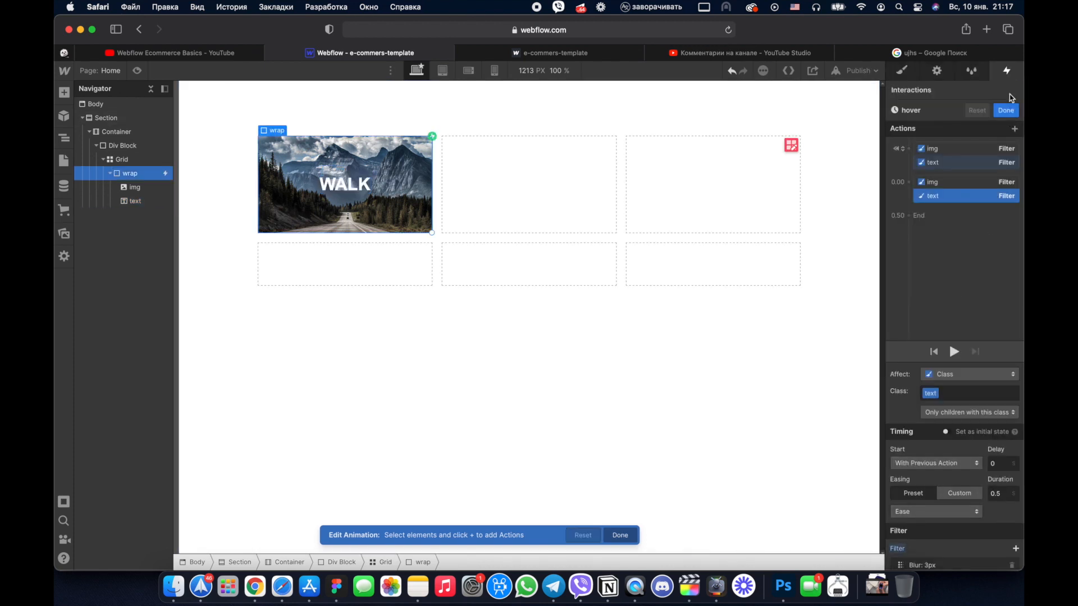
Step: Copy the wrap block and paste eight duplicates to fill a three-by-three grid, and preview the hover effect on the page
{"action": "key", "text": "super+c"}
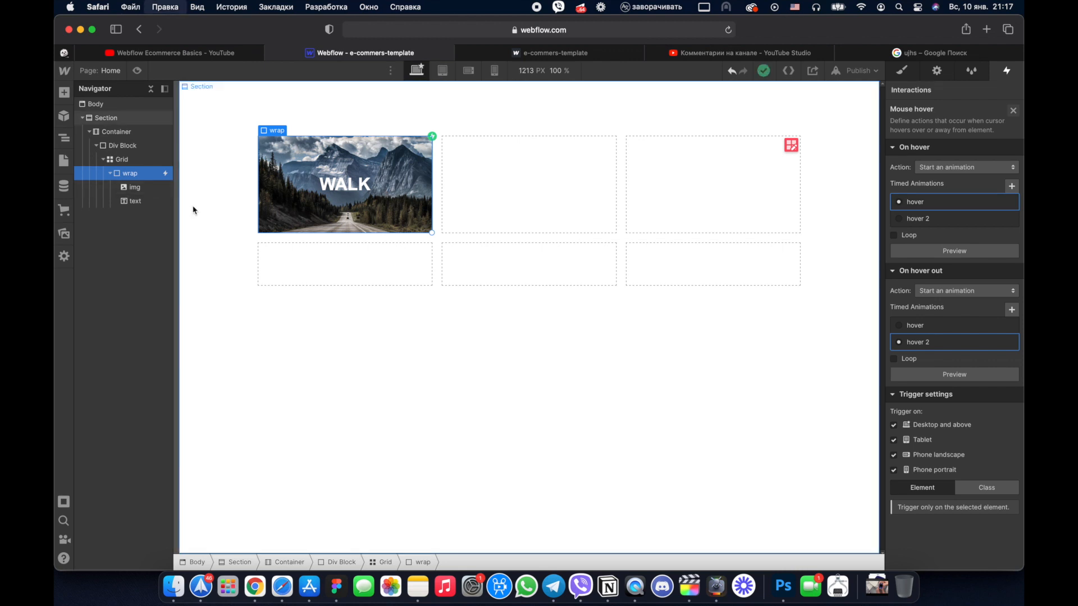
{"action": "key", "text": "super+v"}
{"action": "key", "text": "super+v"}
{"action": "key", "text": "super+v"}
{"action": "key", "text": "super+v"}
{"action": "key", "text": "super+v"}
{"action": "key", "text": "super+v"}
{"action": "key", "text": "super+v"}
{"action": "key", "text": "super+v"}
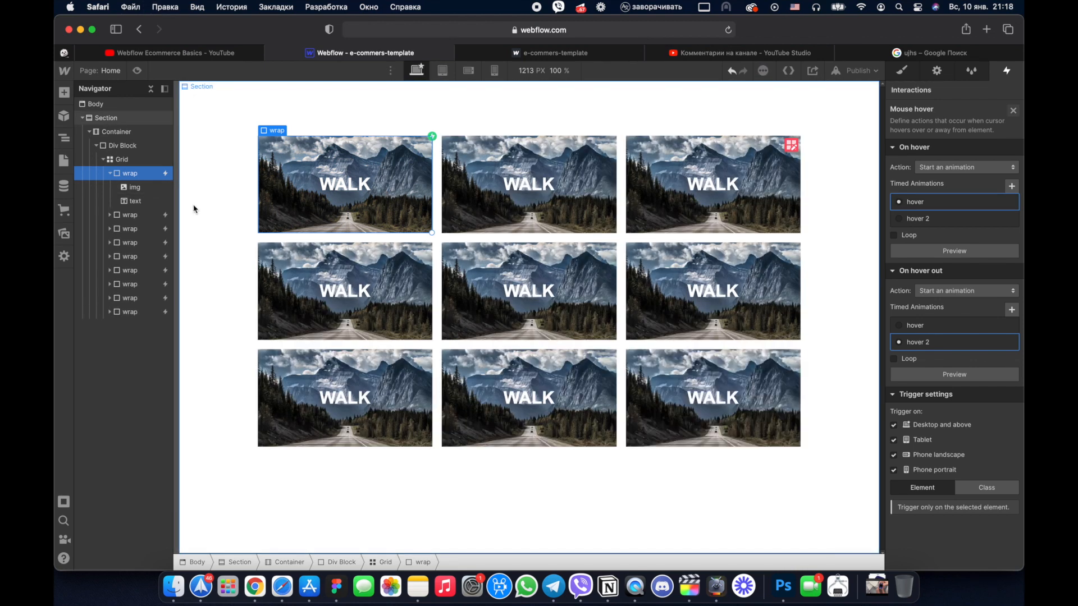
{"action": "left_click", "coordinate": [137, 70]}
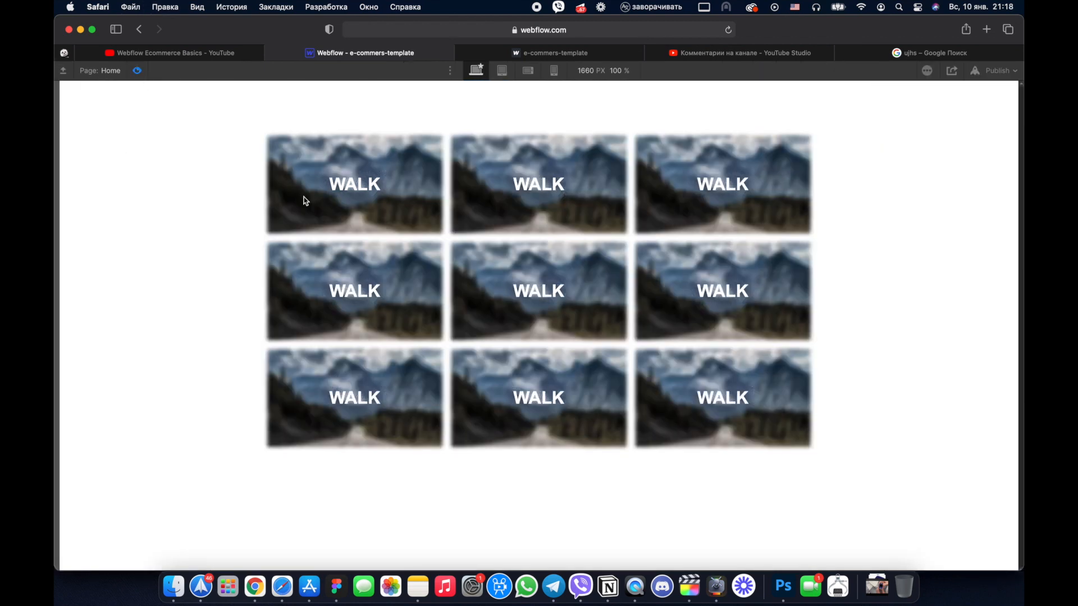
{"action": "left_click", "coordinate": [137, 70]}
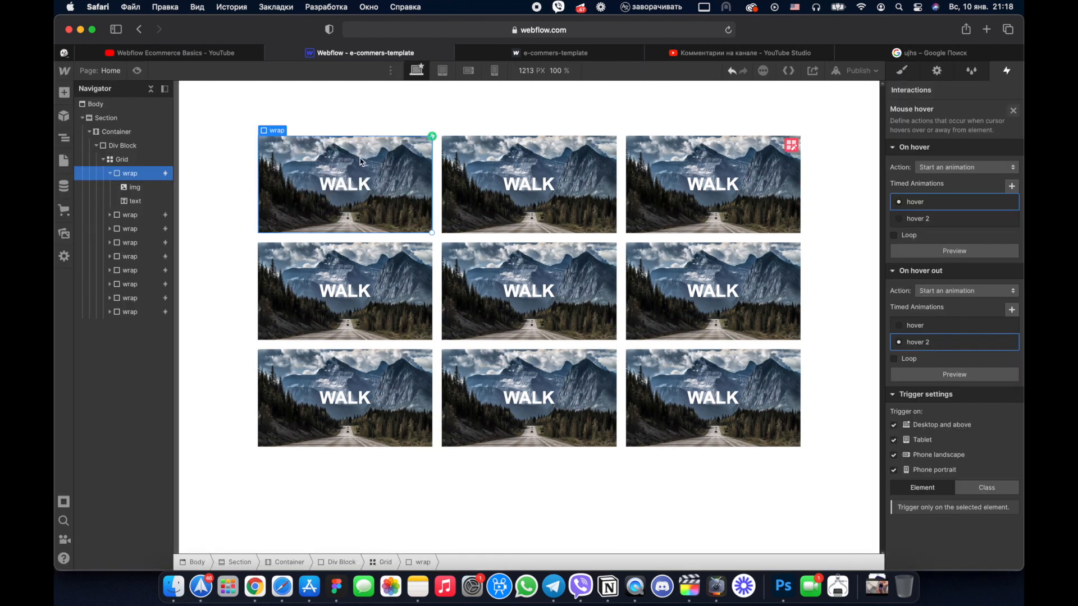
Step: Limit the timed img action in the hover animation to only children with this class, save it, and preview the grid
{"action": "left_click", "coordinate": [1001, 201]}
{"action": "left_click", "coordinate": [942, 164]}
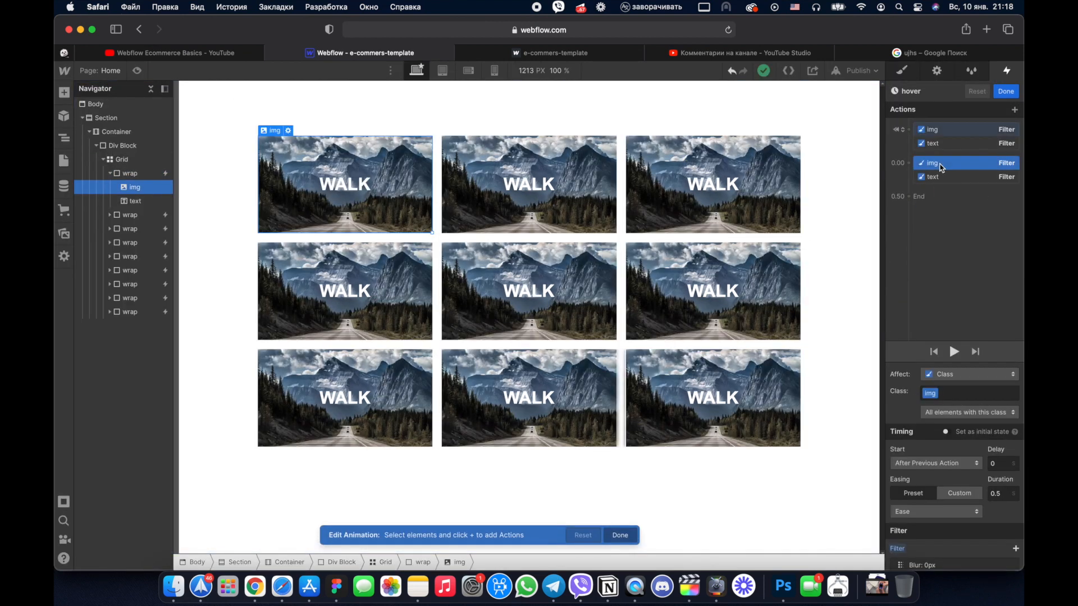
{"action": "left_click", "coordinate": [963, 413]}
{"action": "left_click", "coordinate": [957, 384]}
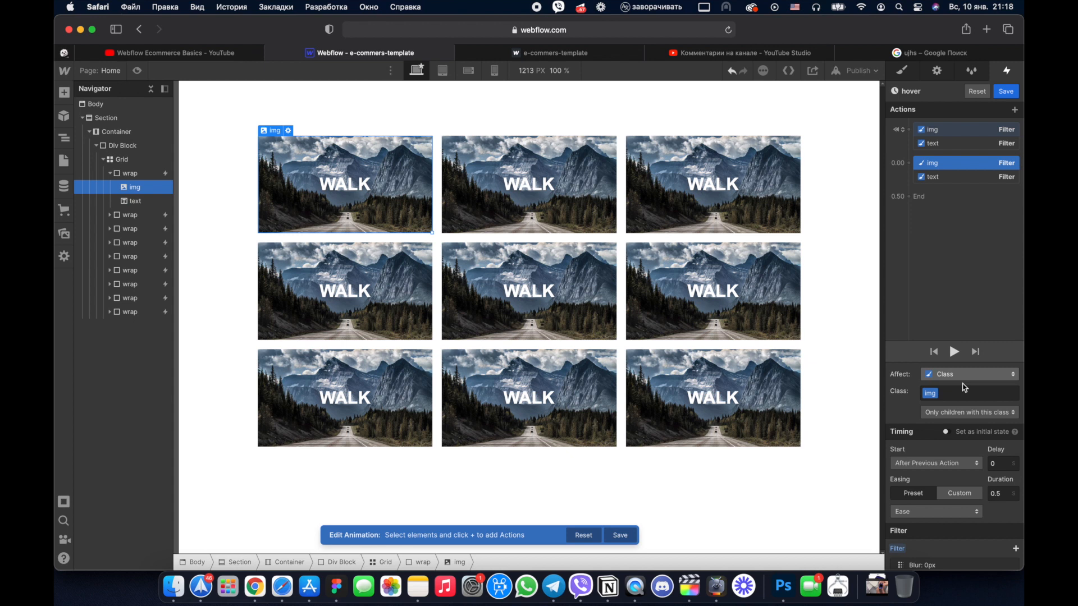
{"action": "left_click", "coordinate": [978, 178]}
{"action": "left_click", "coordinate": [1006, 91]}
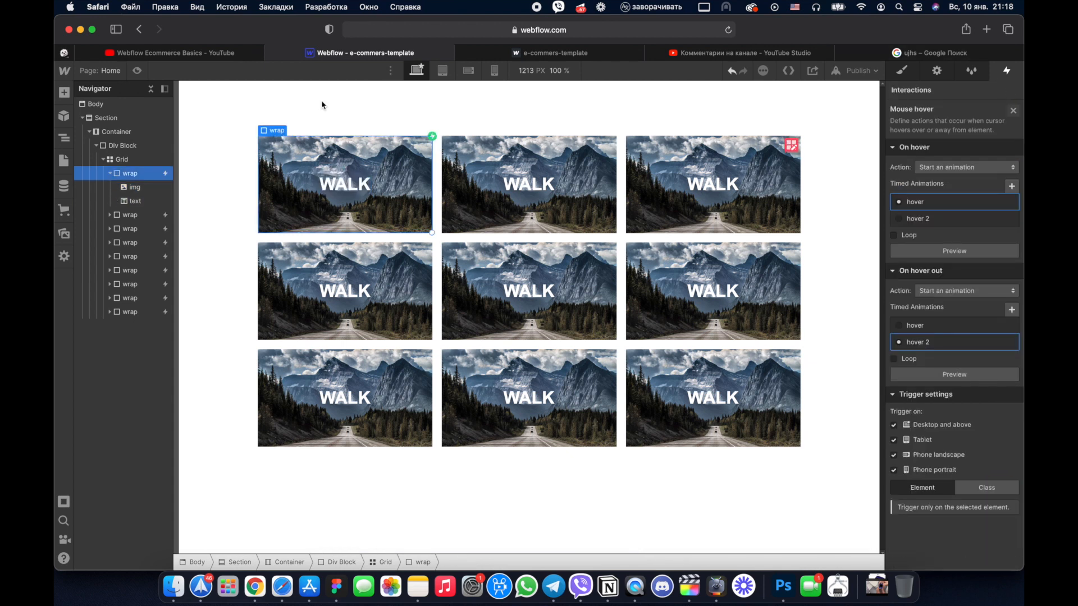
{"action": "left_click", "coordinate": [137, 70]}
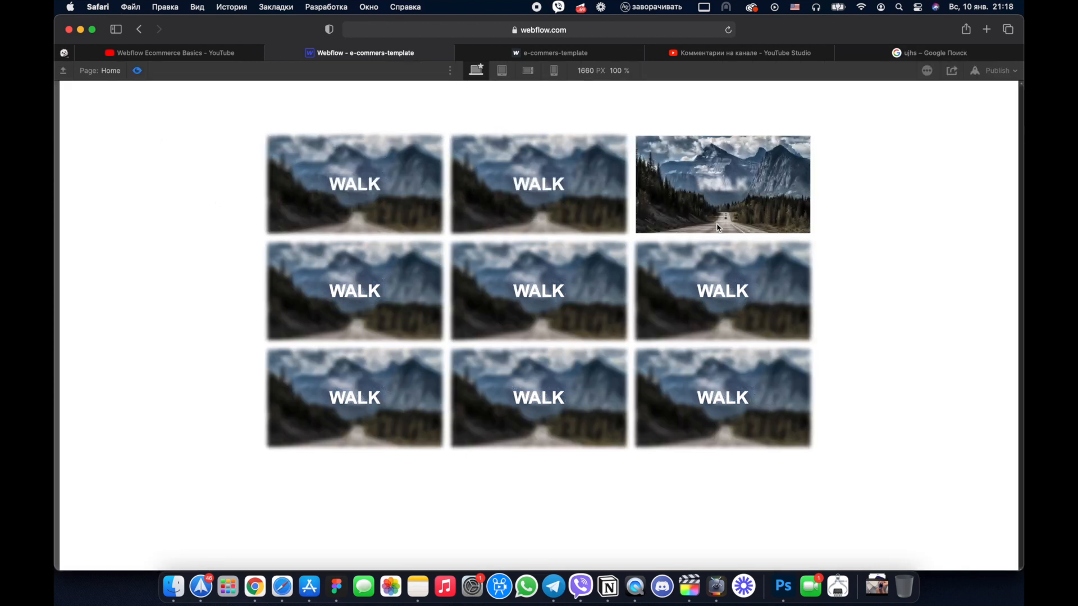
{"action": "left_click", "coordinate": [137, 71]}
Step: Set the duration of the timed img and text actions in the hover animation to 0.3 seconds, and save the animation
{"action": "left_click", "coordinate": [998, 202]}
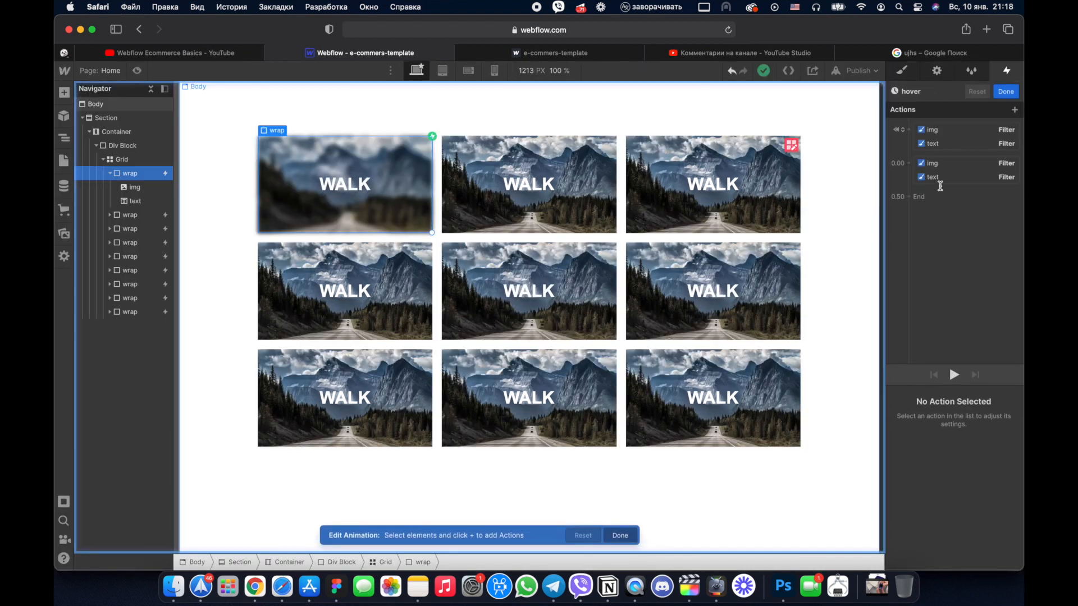
{"action": "left_click", "coordinate": [945, 176]}
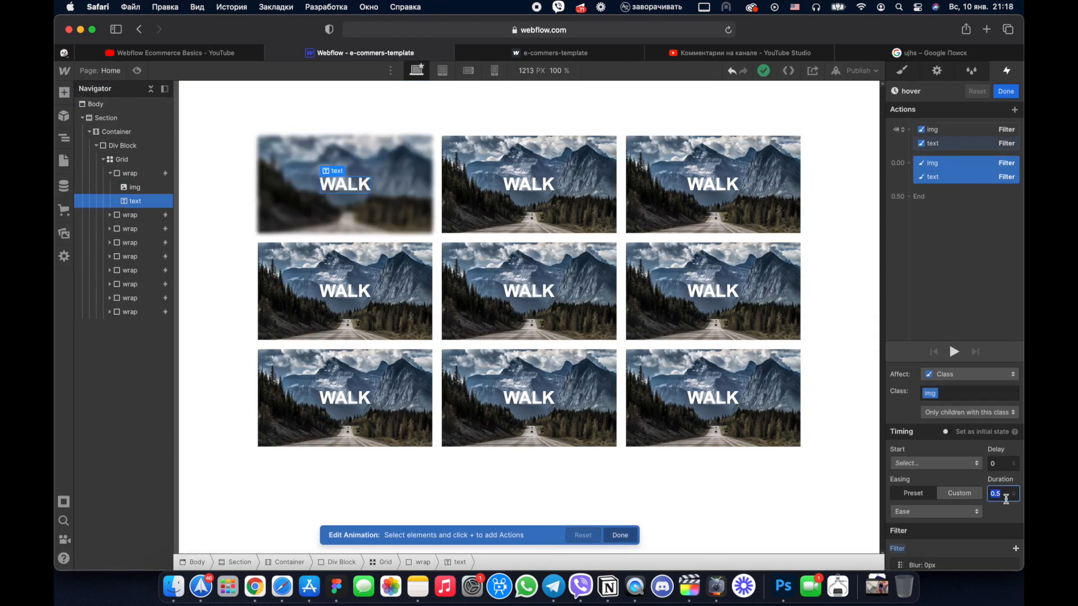
{"action": "type", "text": "0.3"}
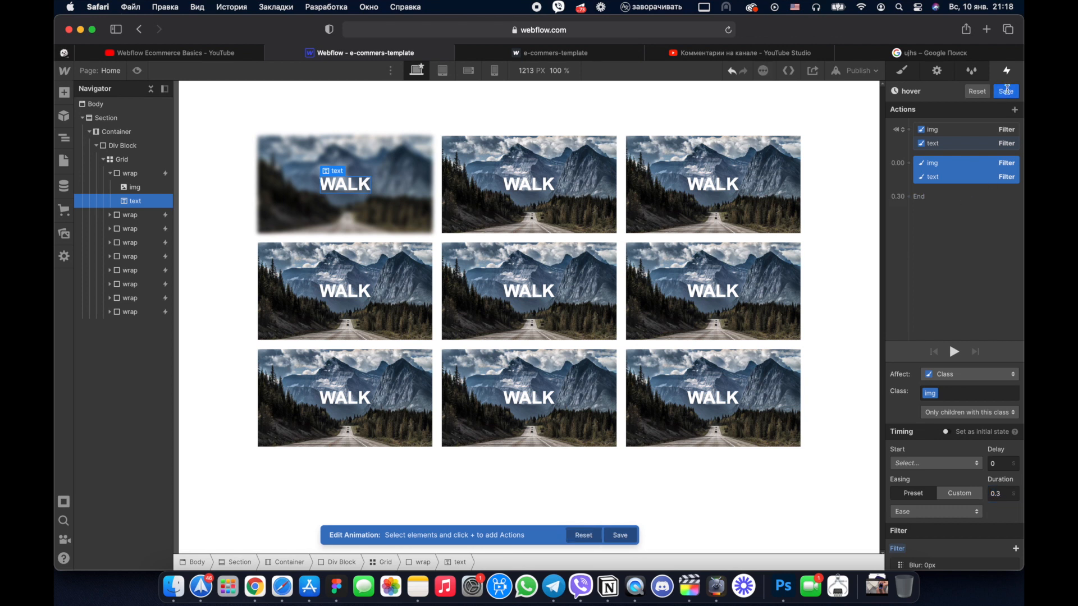
{"action": "left_click", "coordinate": [1007, 90]}
{"action": "key", "text": "super+shift+p"}
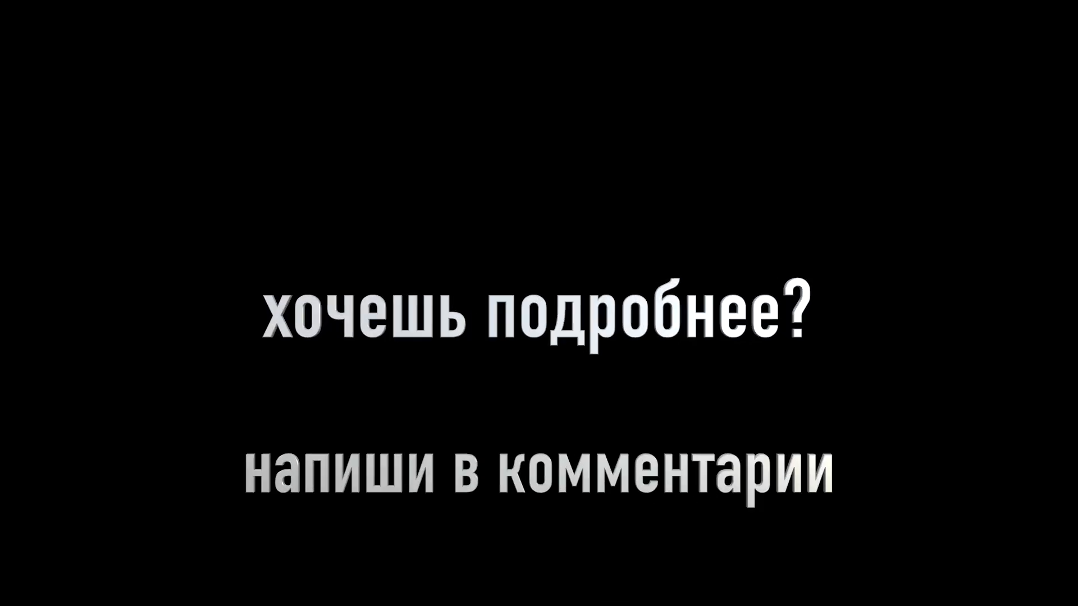